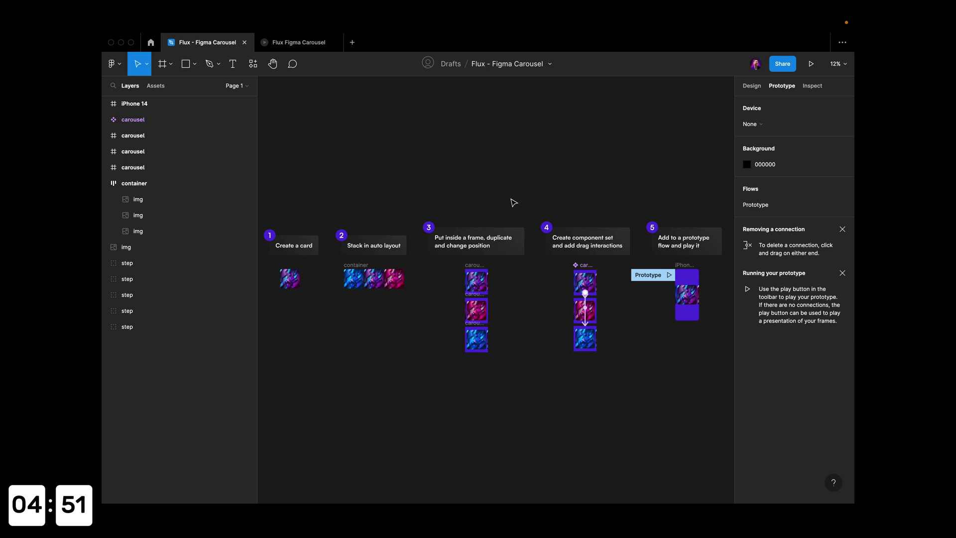
# Alt-drag a copy of the 320×320 rounded image card down below the original.
pyautogui.scroll(5, 308, 249)
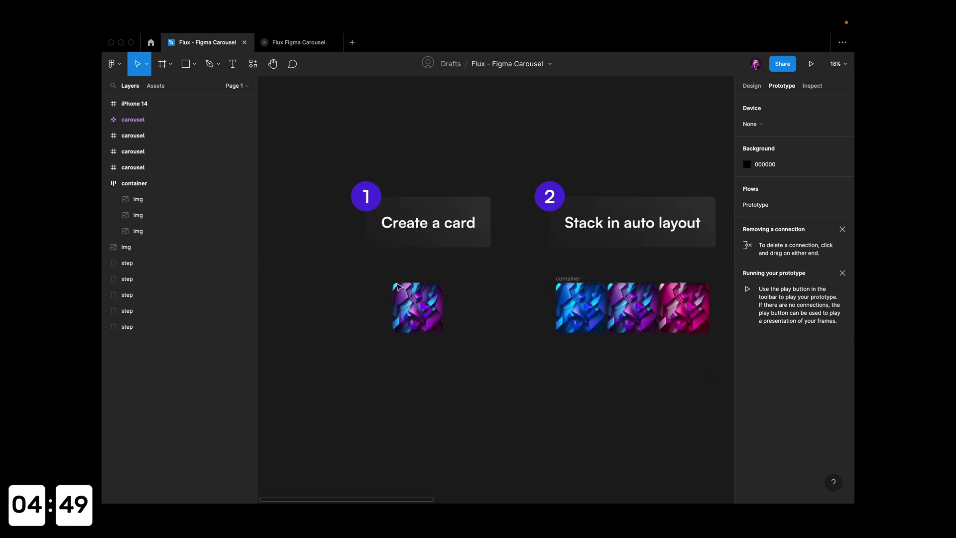
pyautogui.click(445, 279)
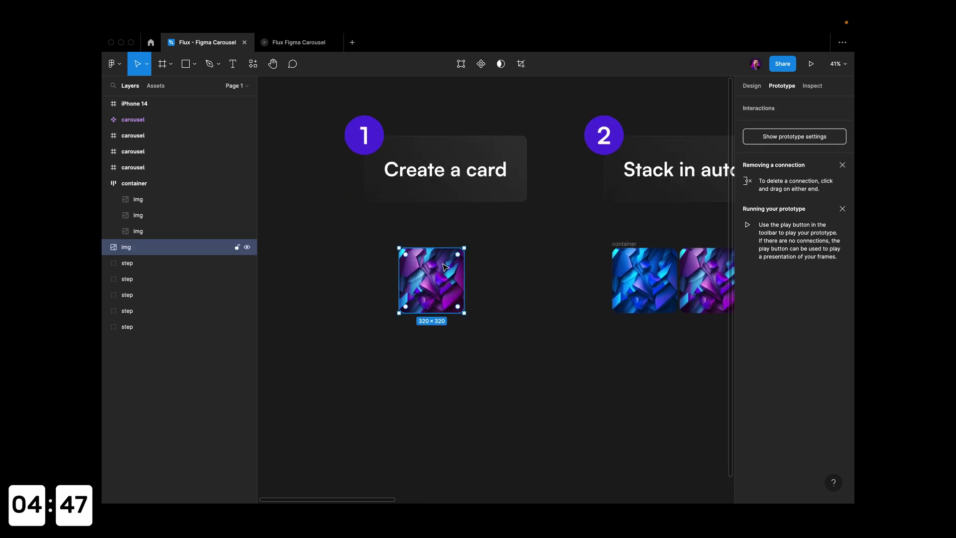
pyautogui.moveTo(444, 267); pyautogui.dragTo(442, 410)
pyautogui.scroll(-3, 442, 411)
pyautogui.hotkey('alt', '8')
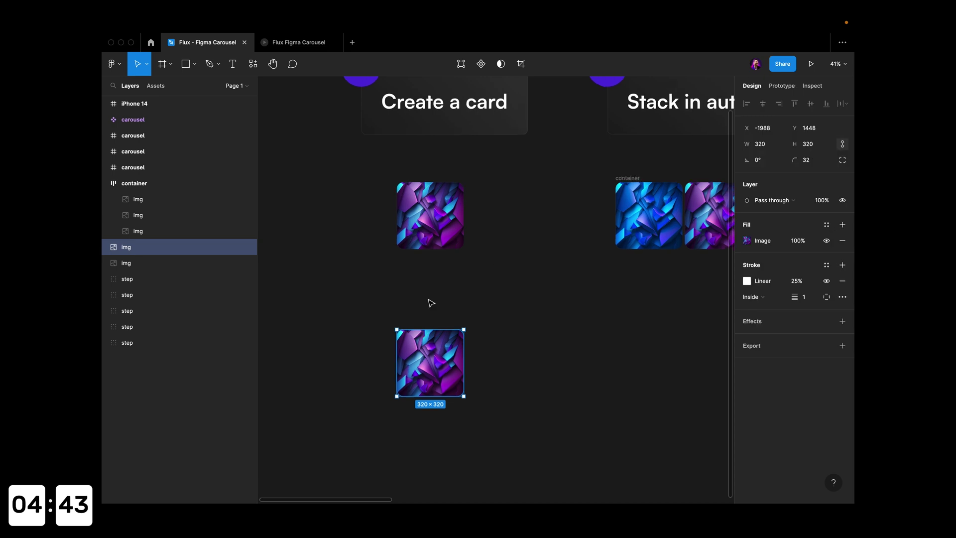
pyautogui.scroll(3, 431, 301)
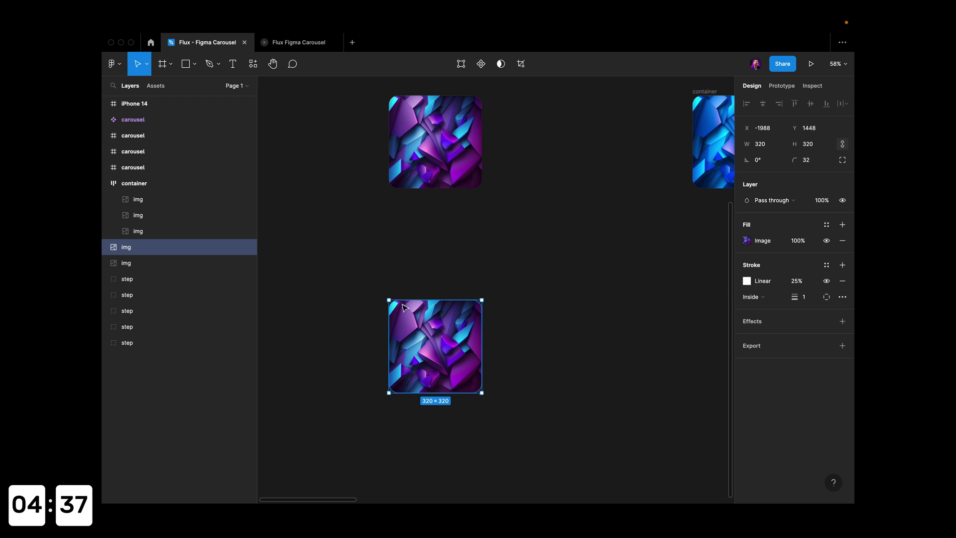
pyautogui.scroll(-2, 473, 288)
pyautogui.click(474, 288)
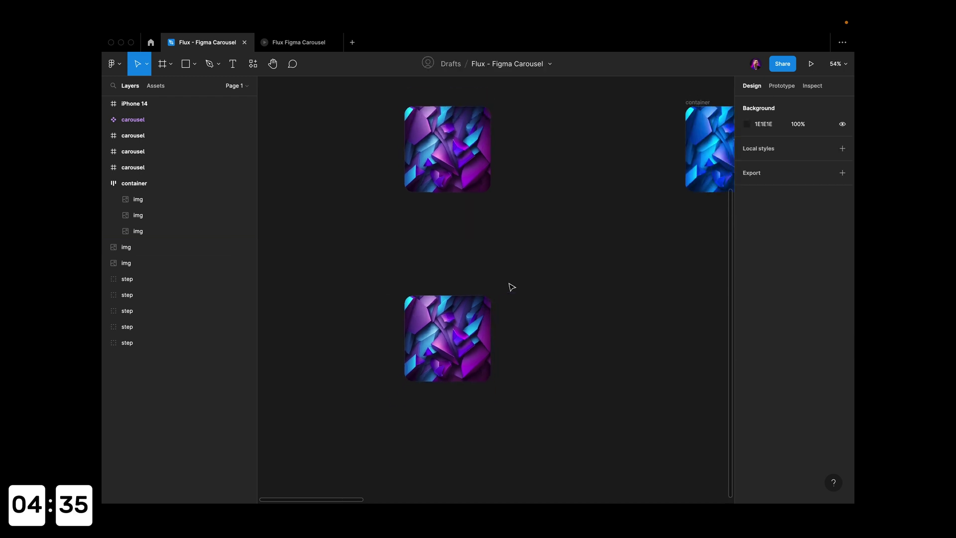
pyautogui.scroll(-3, 527, 277)
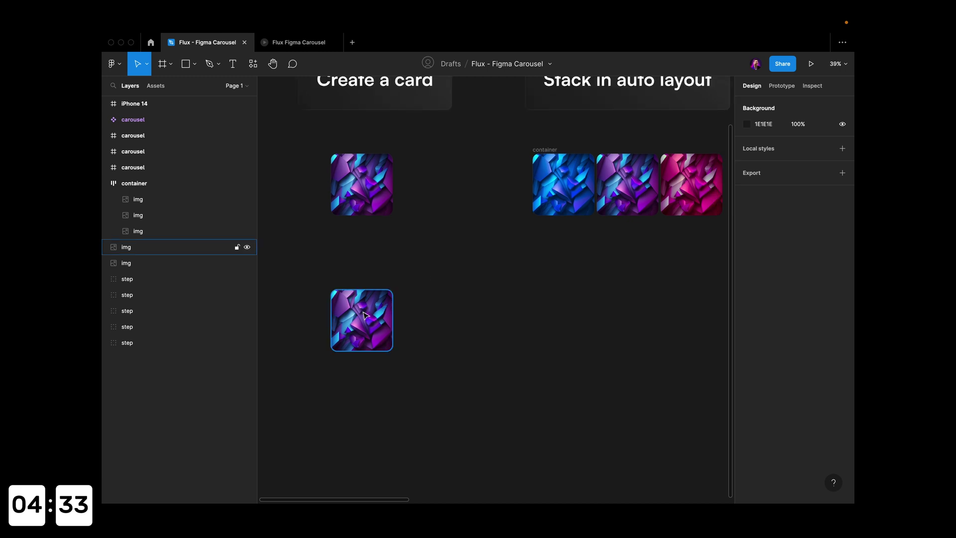
pyautogui.scroll(-4, 365, 315)
# Duplicate the copied card into a new row of three cards.
pyautogui.click(362, 337)
pyautogui.moveTo(362, 338); pyautogui.dragTo(479, 340)
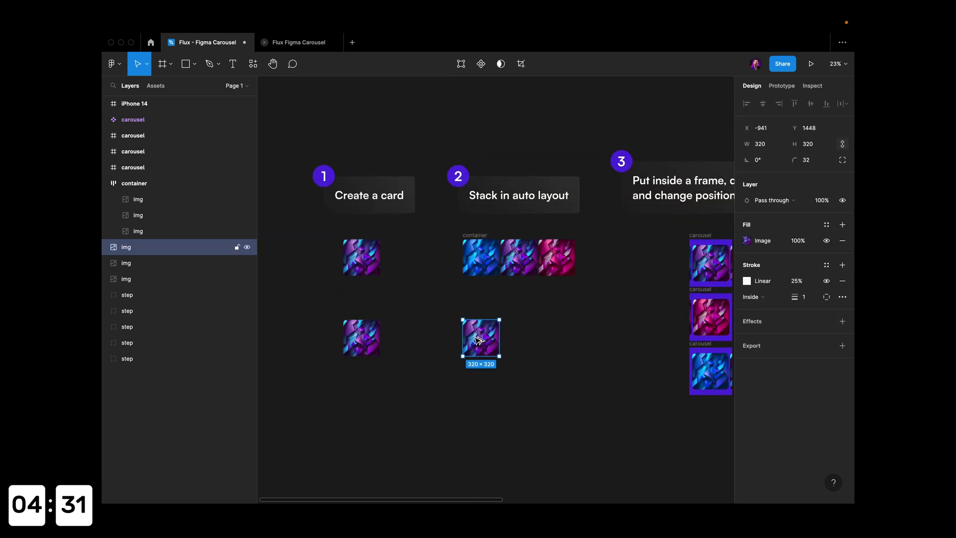
pyautogui.scroll(5, 479, 340)
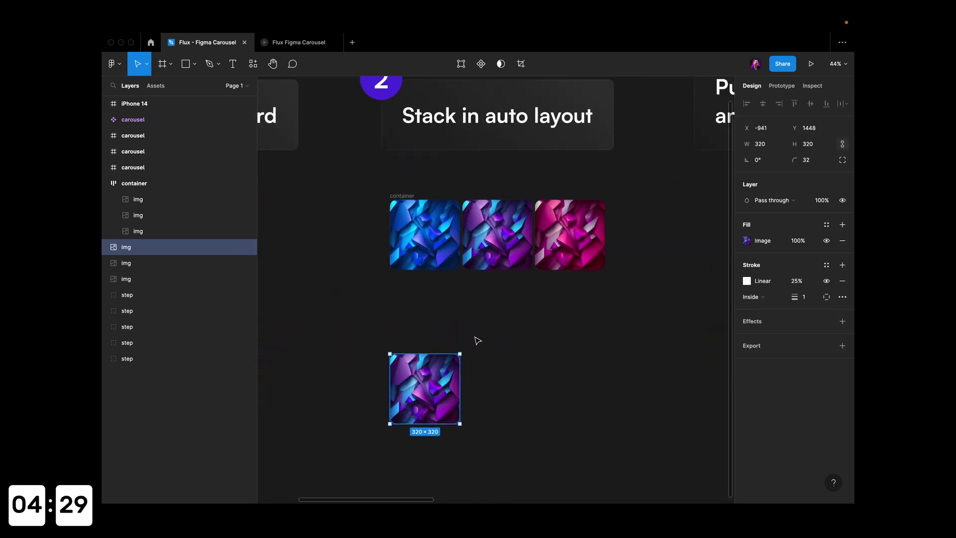
pyautogui.scroll(-1, 478, 340)
pyautogui.moveTo(436, 370); pyautogui.dragTo(512, 370)
pyautogui.press('super+d')
pyautogui.press('Escape')
pyautogui.scroll(-2, 566, 365)
pyautogui.scroll(1, 523, 263)
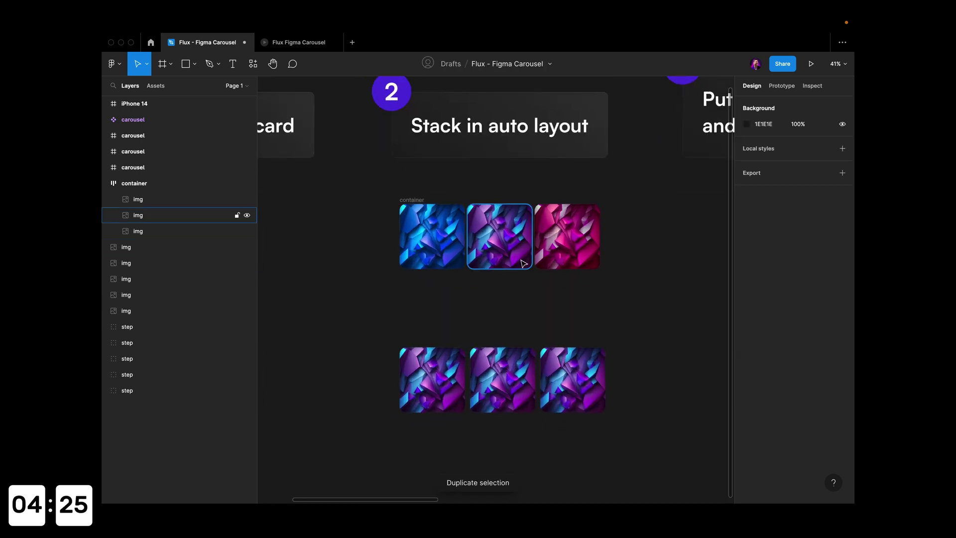
# Paste the blue card's look onto the first new card and the pink card's look onto the last.
pyautogui.click(432, 237)
pyautogui.scroll(2, 458, 309)
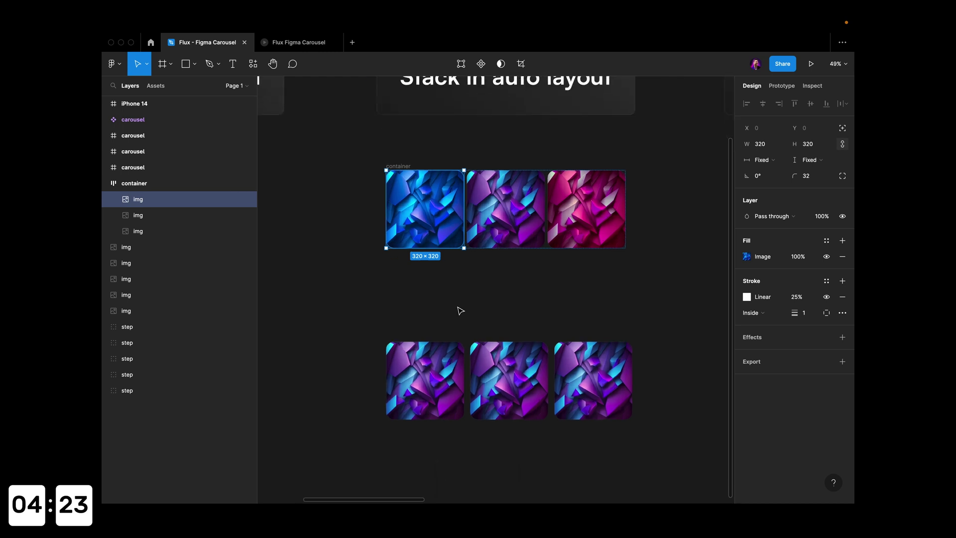
pyautogui.click(442, 375)
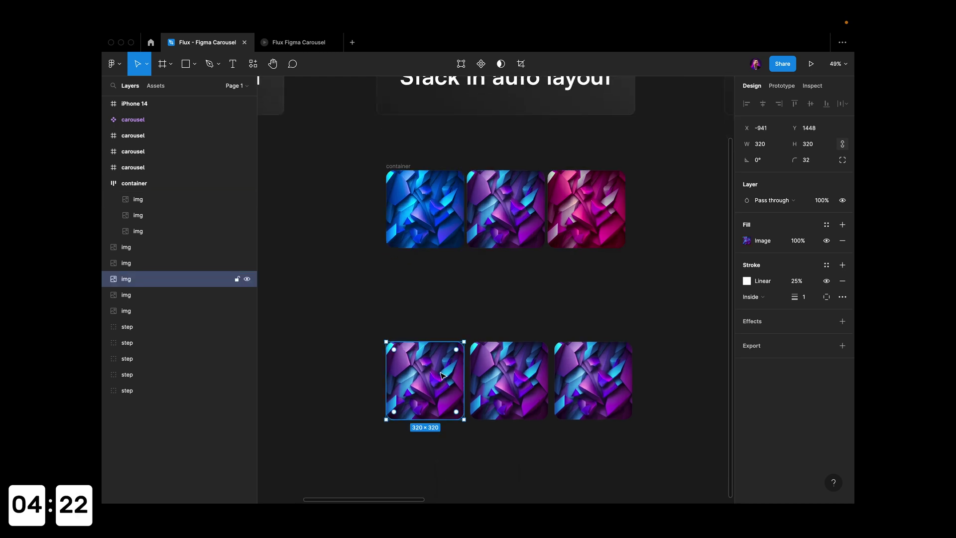
pyautogui.click(595, 239)
pyautogui.press('super+alt+c')
pyautogui.click(614, 373)
pyautogui.press('super+alt+v')
pyautogui.scroll(-2, 630, 344)
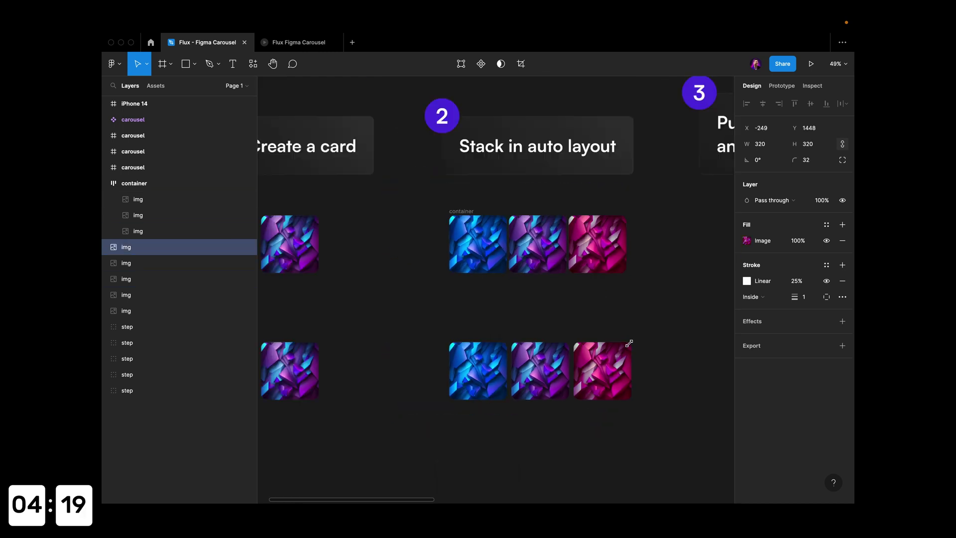
pyautogui.scroll(-3, 630, 343)
pyautogui.click(645, 394)
# Wrap the three cards in an auto layout with a 12 gap.
pyautogui.moveTo(647, 402); pyautogui.dragTo(482, 333)
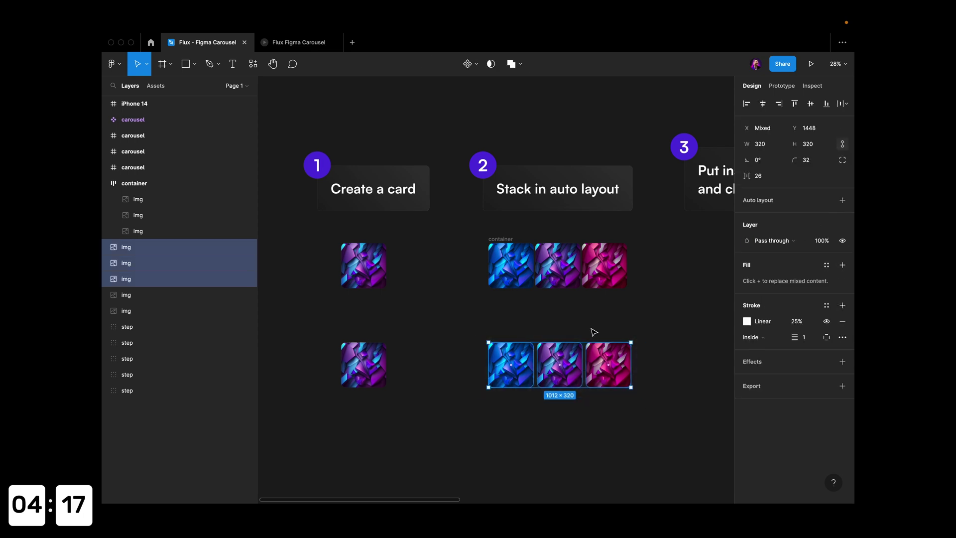
pyautogui.scroll(3, 593, 331)
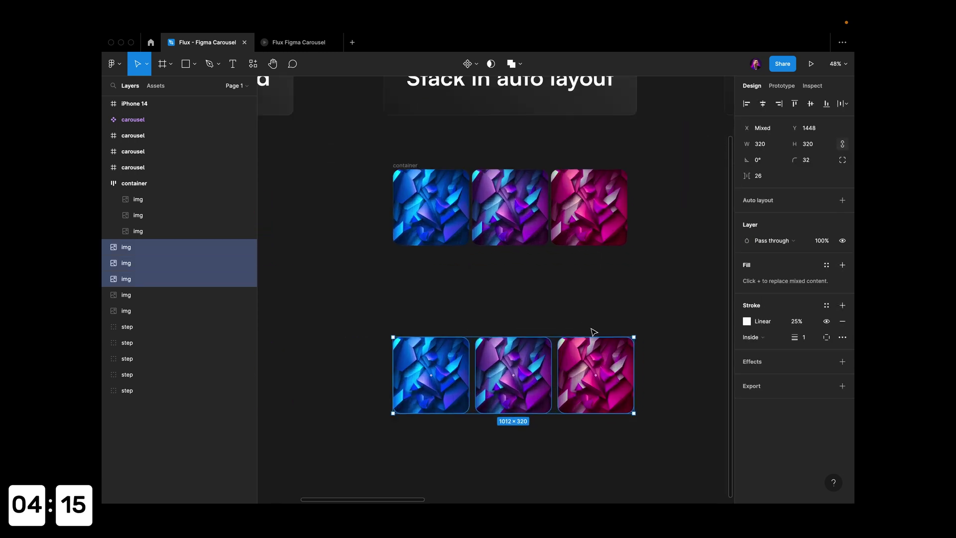
pyautogui.hotkey('shift', 'a')
pyautogui.write('1')
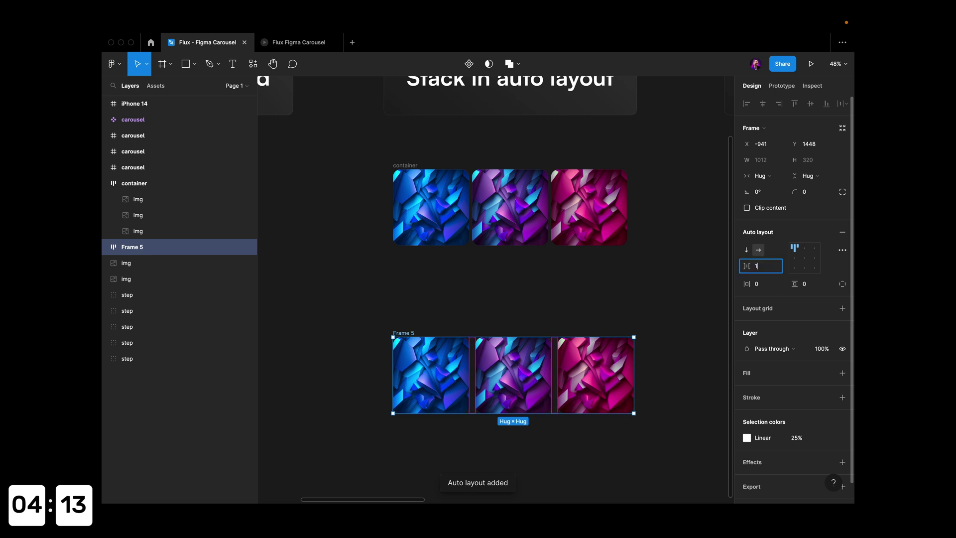
pyautogui.write('2')
pyautogui.press('Return')
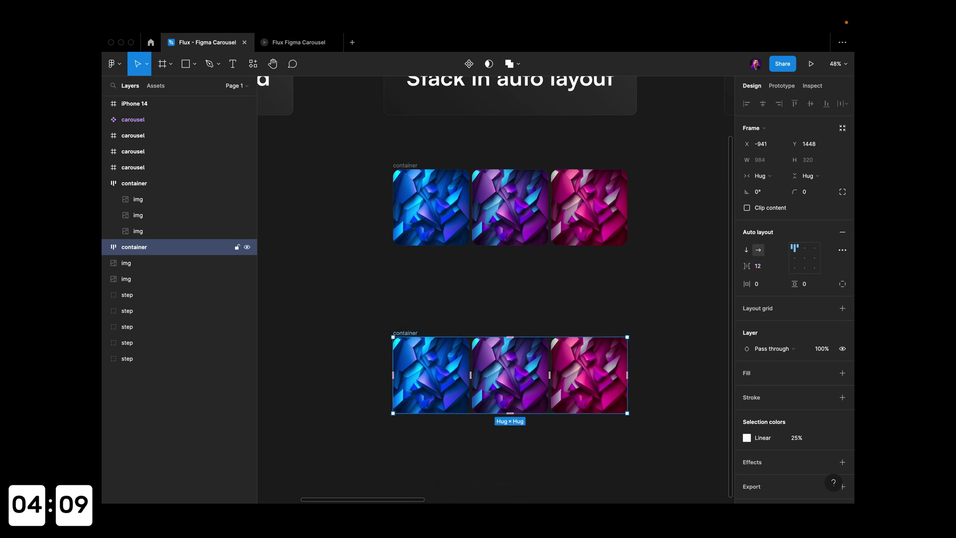
# Alt-drag a copy of the card row below the step 3 carousels.
pyautogui.click(488, 316)
pyautogui.scroll(-3, 488, 316)
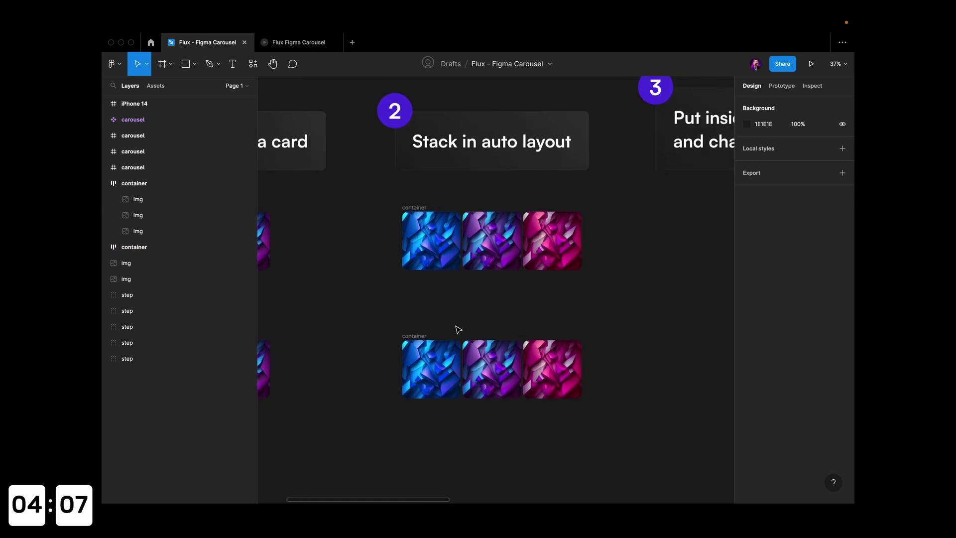
pyautogui.click(434, 343)
pyautogui.scroll(-3, 423, 308)
pyautogui.hscroll(3, 392, 302)
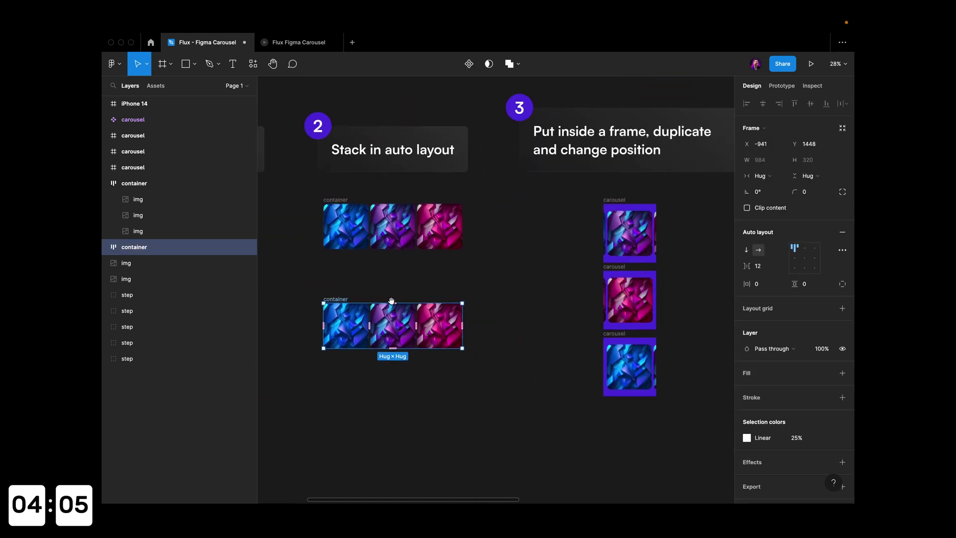
pyautogui.moveTo(347, 300); pyautogui.dragTo(427, 409)
# Nudge the copied card row slightly lower.
pyautogui.hscroll(1, 467, 143)
pyautogui.scroll(-1, 467, 143)
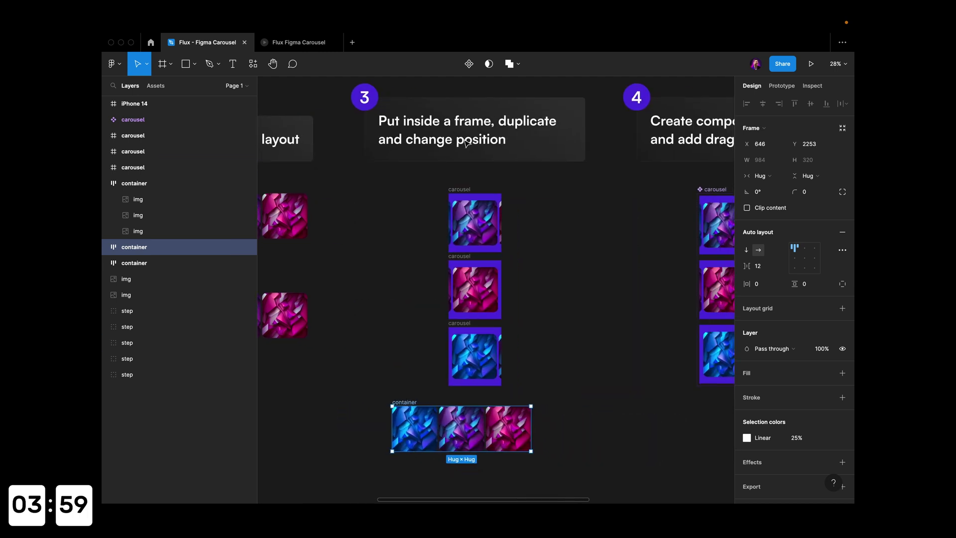
pyautogui.click(540, 284)
pyautogui.scroll(-2, 456, 364)
pyautogui.moveTo(411, 344); pyautogui.dragTo(413, 365)
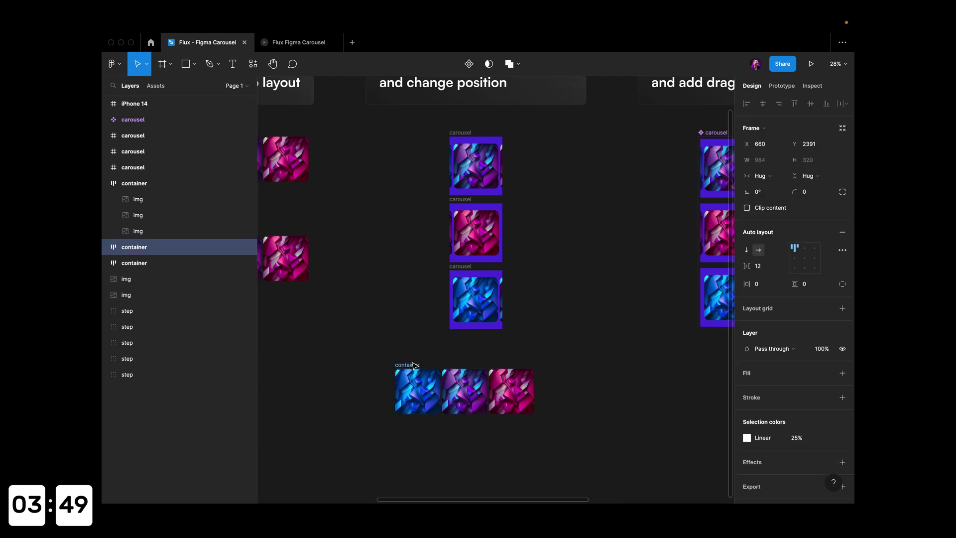
pyautogui.scroll(5, 458, 386)
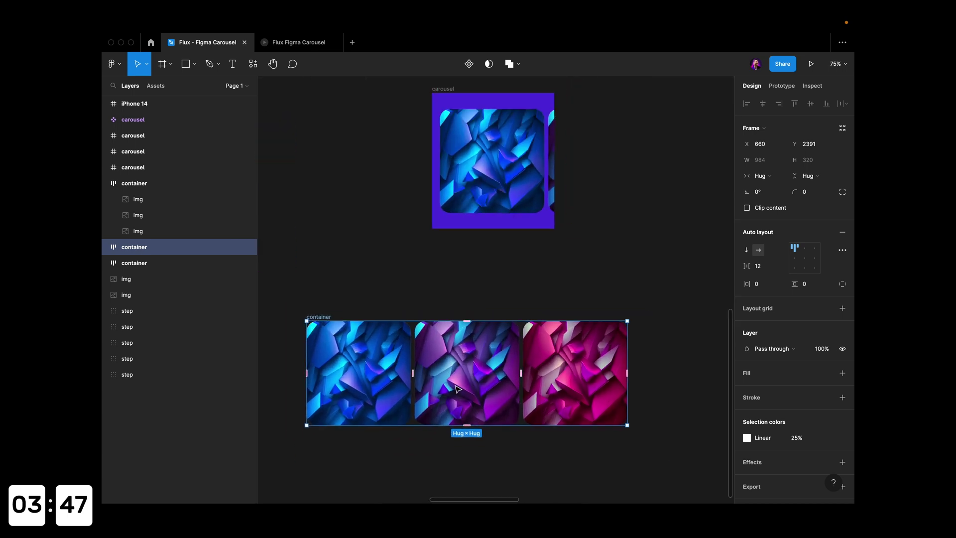
# Draw a square frame over the middle card, send it backward, and move the row inside it.
pyautogui.press('f')
pyautogui.moveTo(406, 314); pyautogui.dragTo(526, 433)
pyautogui.rightClick(426, 314)
pyautogui.click(449, 299)
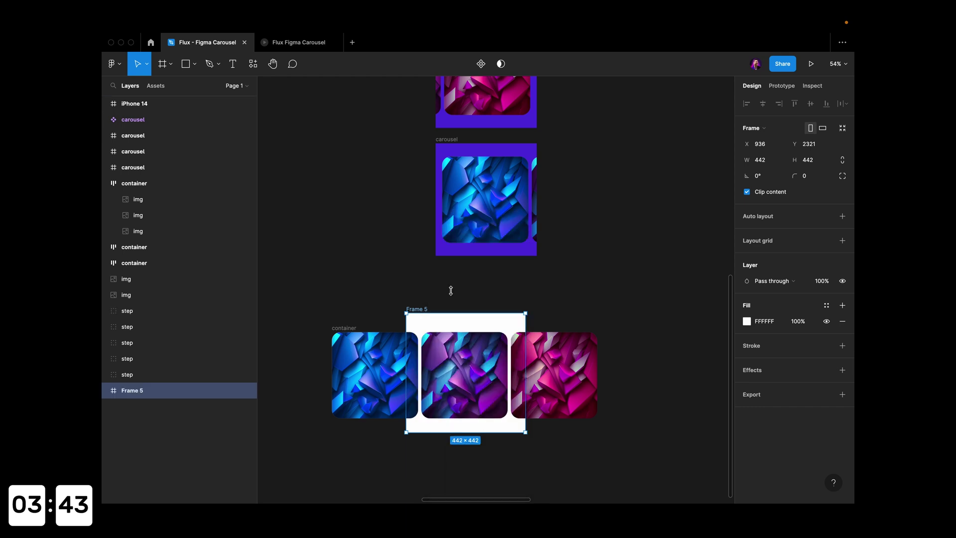
pyautogui.click(451, 288)
pyautogui.click(349, 338)
pyautogui.click(352, 326)
pyautogui.moveTo(351, 326); pyautogui.dragTo(474, 329)
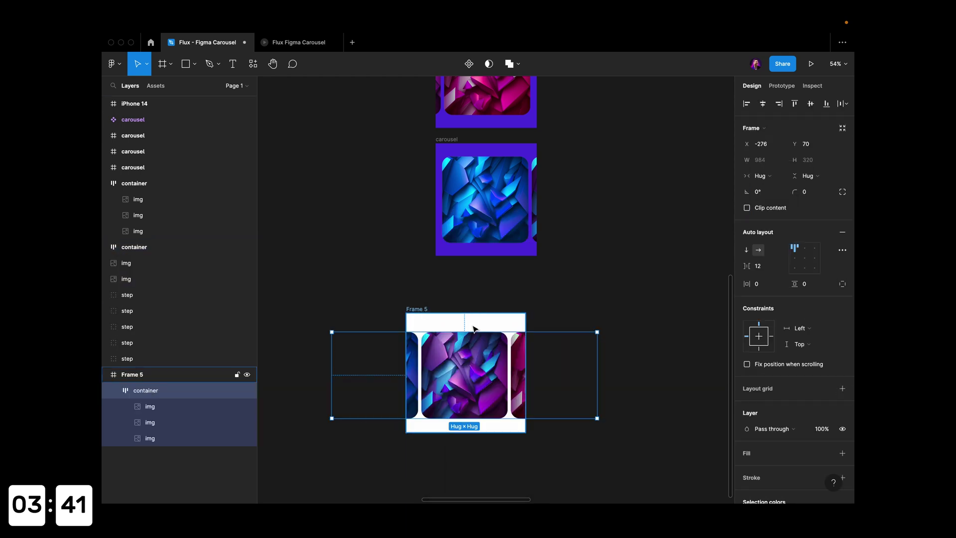
# Fill the frame with the carousel purple, name it carousel, and shift it slightly right.
pyautogui.click(417, 309)
pyautogui.press('i')
pyautogui.click(461, 154)
pyautogui.press('Escape')
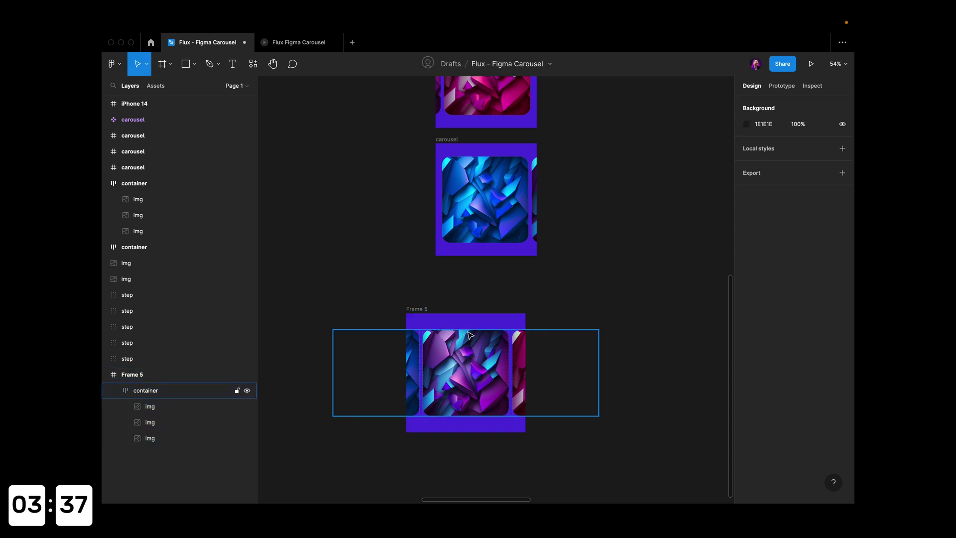
pyautogui.scroll(-2, 470, 335)
pyautogui.doubleClick(421, 240)
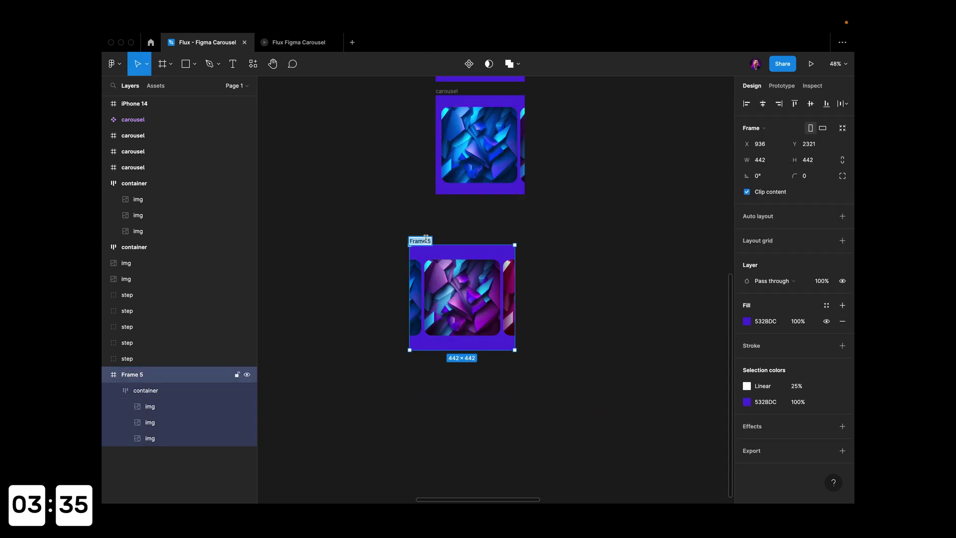
pyautogui.click(430, 244)
pyautogui.moveTo(430, 243); pyautogui.dragTo(446, 245)
pyautogui.press('Escape')
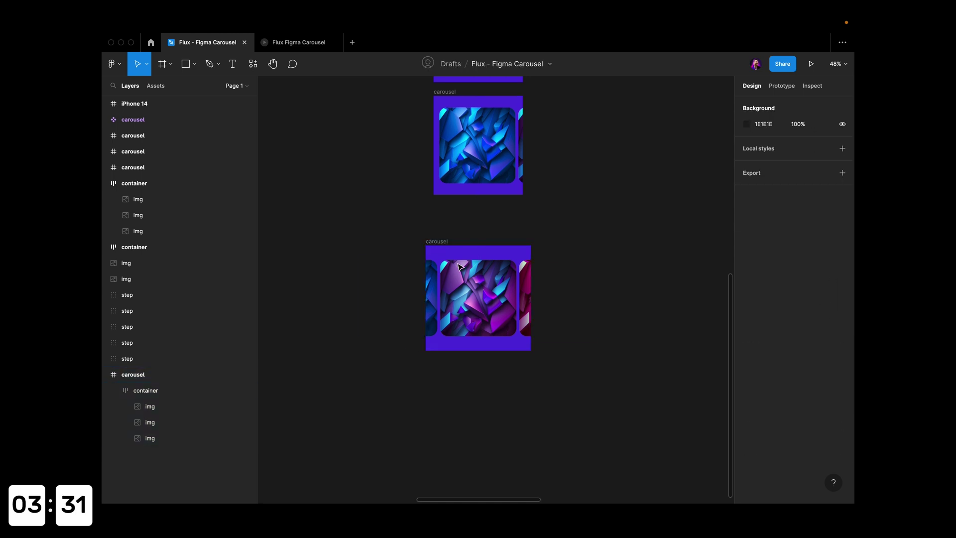
# Set the container's horizontal and vertical constraints to Center.
pyautogui.click(491, 285)
pyautogui.click(798, 328)
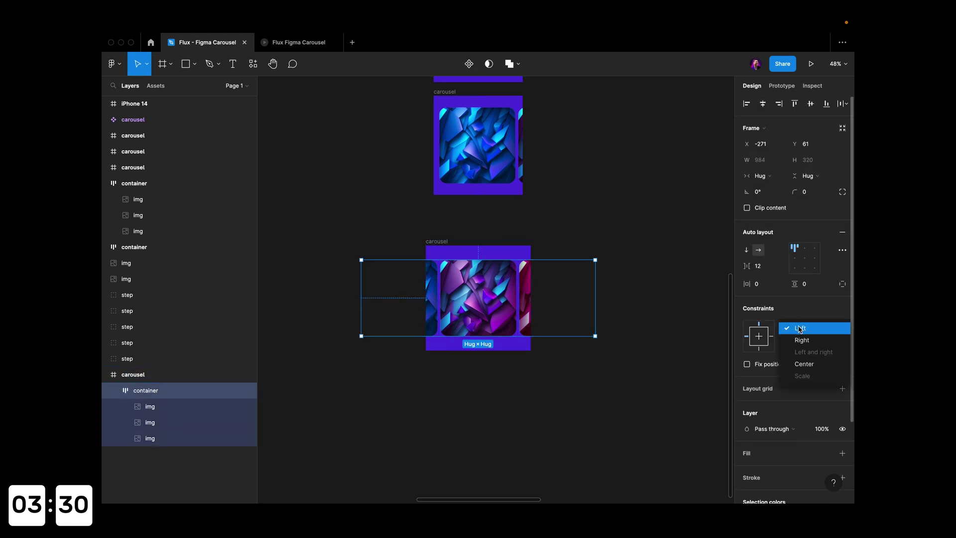
pyautogui.click(804, 363)
pyautogui.click(808, 345)
pyautogui.click(812, 381)
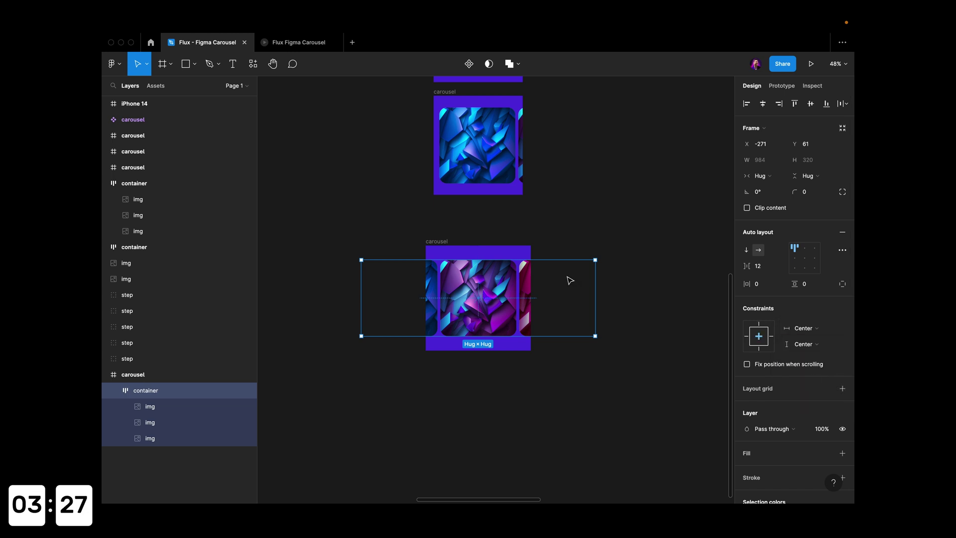
pyautogui.press('Escape')
# Resize the carousel frame to a 442×442 square.
pyautogui.click(529, 257)
pyautogui.moveTo(531, 257)
pyautogui.mouseDown()
pyautogui.moveTo(523, 257)
pyautogui.moveTo(531, 257)
pyautogui.mouseUp()
pyautogui.press('Escape')
pyautogui.click(448, 243)
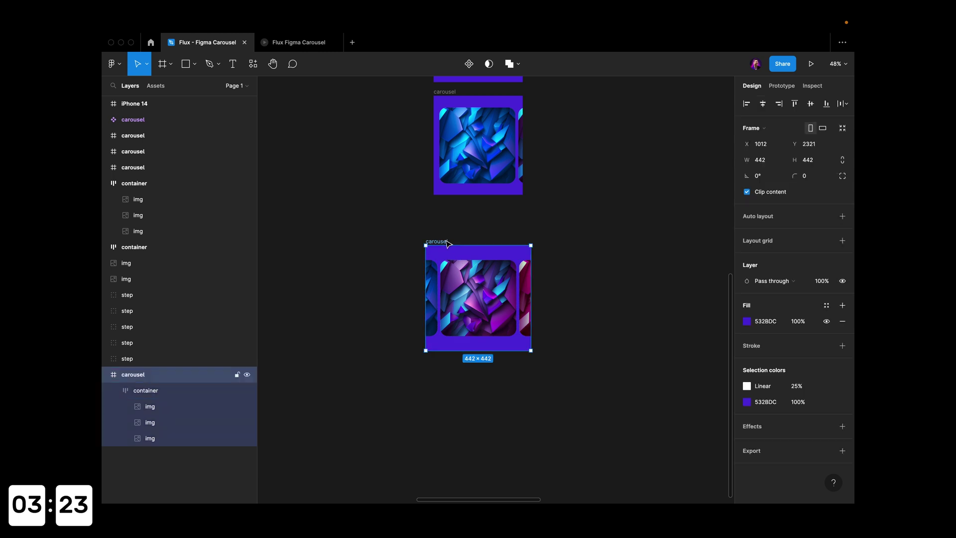
# Duplicate the carousel frame twice into three stacked copies.
pyautogui.moveTo(451, 261); pyautogui.dragTo(453, 380)
pyautogui.scroll(-2, 456, 354)
pyautogui.scroll(-3, 533, 314)
pyautogui.hotkey('ctrl', 'd')
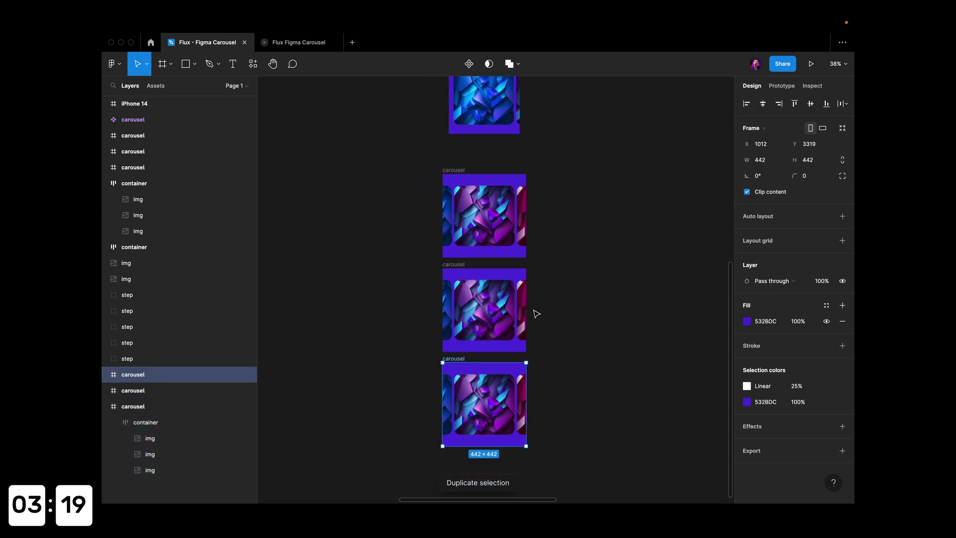
pyautogui.press('Escape')
pyautogui.scroll(-3, 528, 298)
# Slide the middle copy's row to centre the pink card and the bottom copy's row to centre blue.
pyautogui.click(513, 255)
pyautogui.scroll(3, 513, 256)
pyautogui.hotkey('shift', 'Left')
pyautogui.hotkey('shift', 'Left')
pyautogui.hotkey('shift', 'Left')
pyautogui.hotkey('shift', 'Left')
pyautogui.hotkey('shift', 'Left')
pyautogui.hotkey('shift', 'Left')
pyautogui.hotkey('shift', 'Left')
pyautogui.hotkey('shift', 'Left')
pyautogui.hotkey('shift', 'Left')
pyautogui.hotkey('shift', 'Left')
pyautogui.hotkey('shift', 'Left')
pyautogui.hotkey('shift', 'Left')
pyautogui.hotkey('shift', 'Left')
pyautogui.hotkey('shift', 'Left')
pyautogui.hotkey('shift', 'Left')
pyautogui.hotkey('shift', 'Left')
pyautogui.hotkey('shift', 'Left')
pyautogui.hotkey('shift', 'Left')
pyautogui.hotkey('shift', 'Left')
pyautogui.hotkey('shift', 'Left')
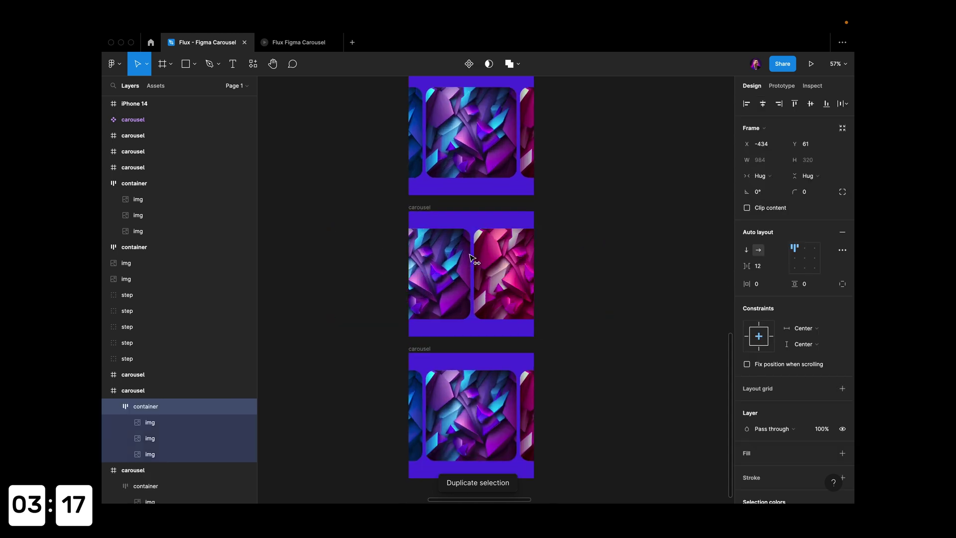
pyautogui.moveTo(496, 255); pyautogui.dragTo(498, 254)
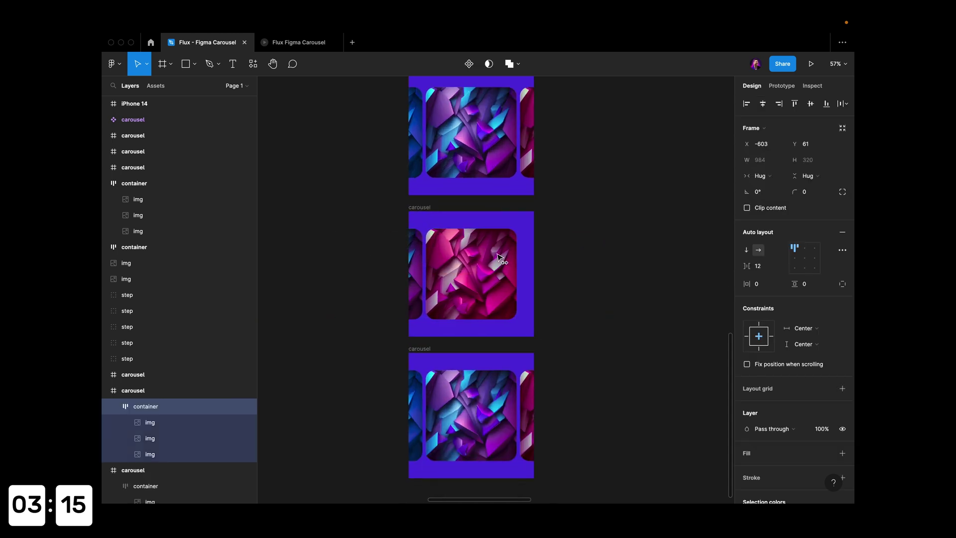
pyautogui.press('Escape')
pyautogui.scroll(-3, 498, 257)
pyautogui.hotkey('ctrl', 'z')
pyautogui.hotkey('ctrl', 'z')
pyautogui.hotkey('ctrl', 'z')
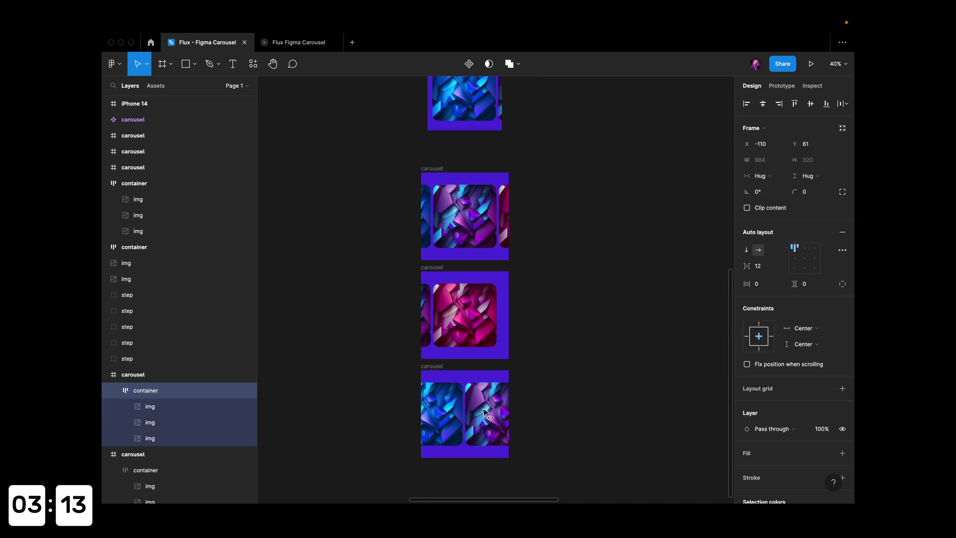
pyautogui.scroll(3, 460, 411)
pyautogui.moveTo(437, 399); pyautogui.dragTo(465, 398)
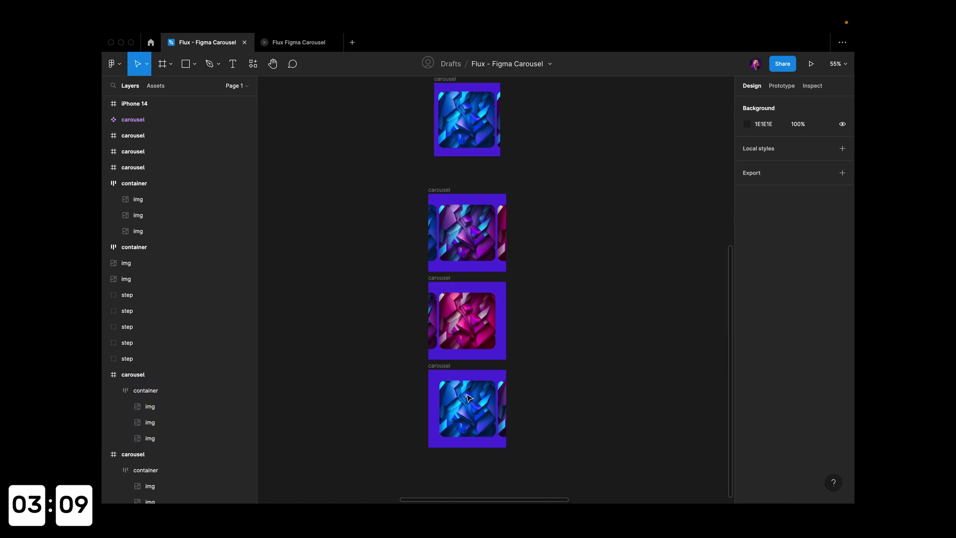
pyautogui.scroll(-5, 468, 397)
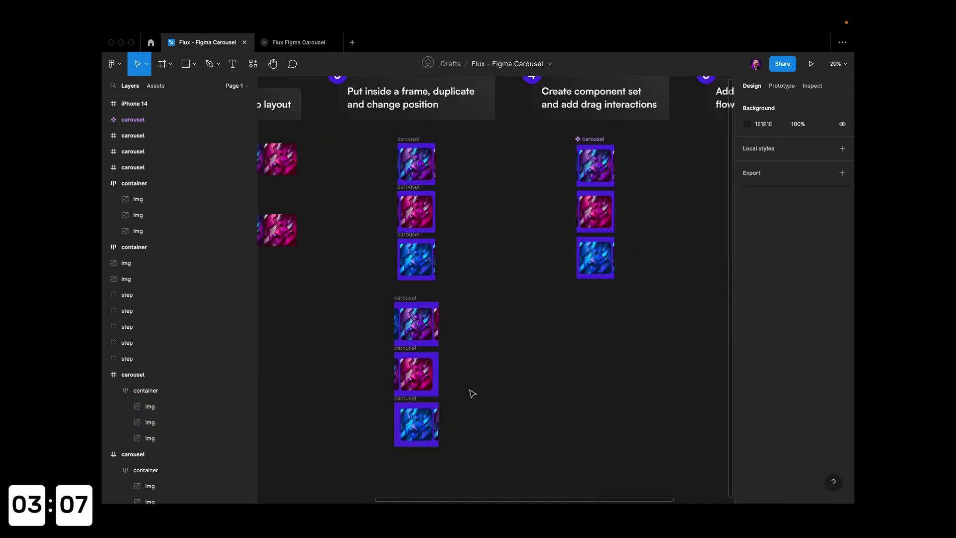
# Drag the three new carousels under the existing step 4 component set.
pyautogui.moveTo(474, 463); pyautogui.dragTo(584, 304)
pyautogui.scroll(3, 585, 304)
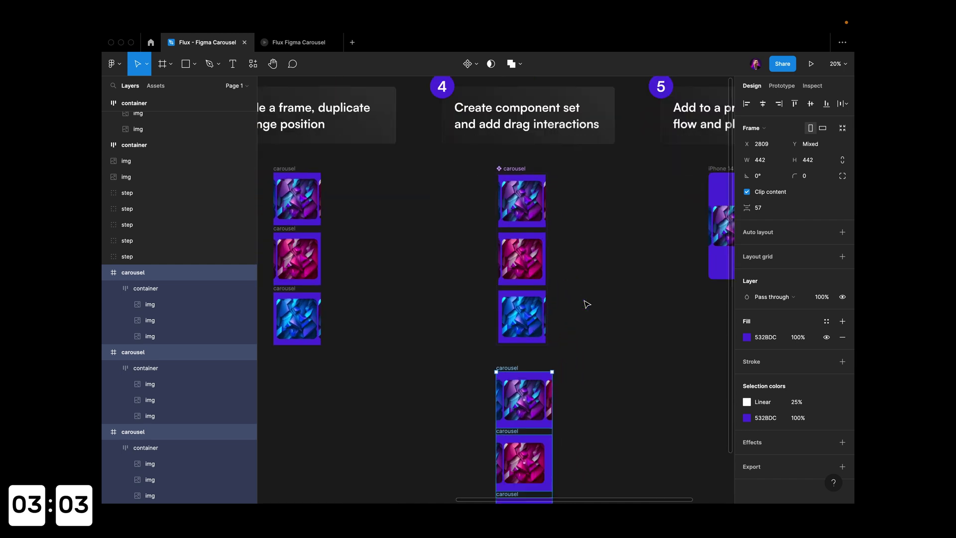
pyautogui.click(587, 305)
pyautogui.scroll(2, 587, 304)
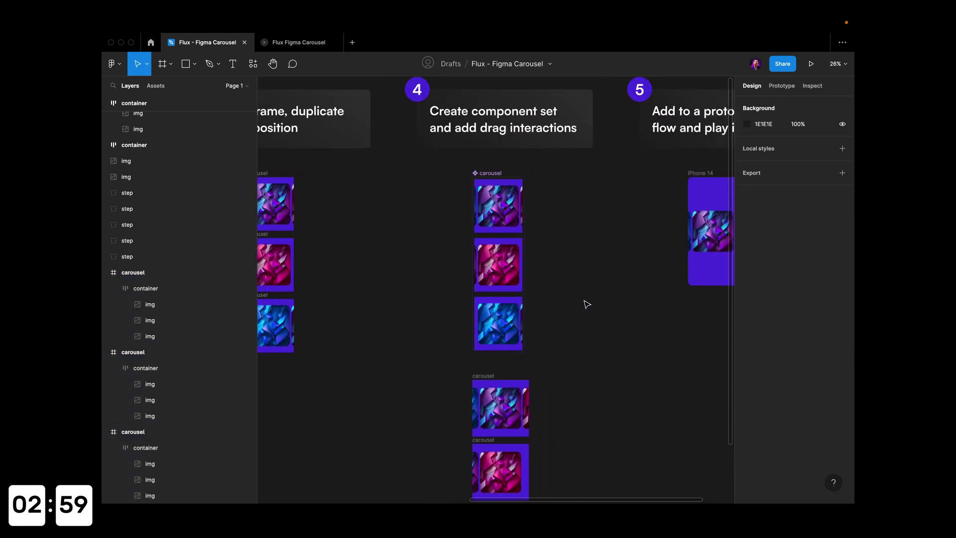
pyautogui.scroll(-5, 587, 304)
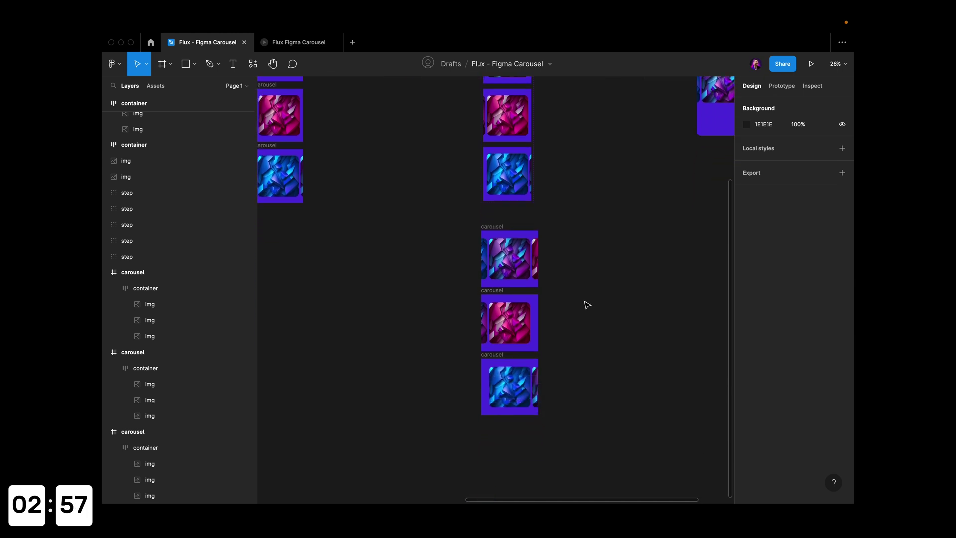
# Turn the three selected carousels into a carousel component set with 3 variants.
pyautogui.moveTo(618, 429); pyautogui.dragTo(461, 222)
pyautogui.scroll(2, 513, 222)
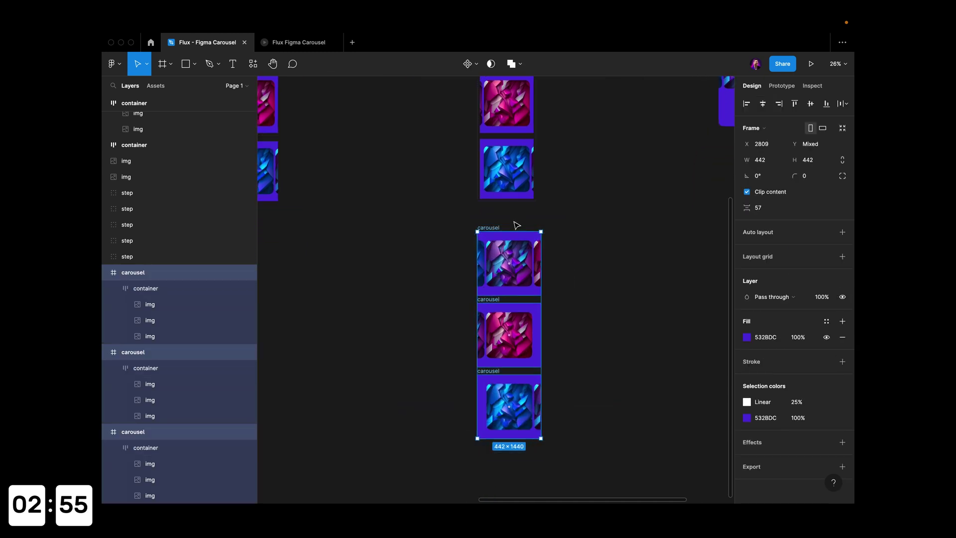
pyautogui.scroll(1, 516, 225)
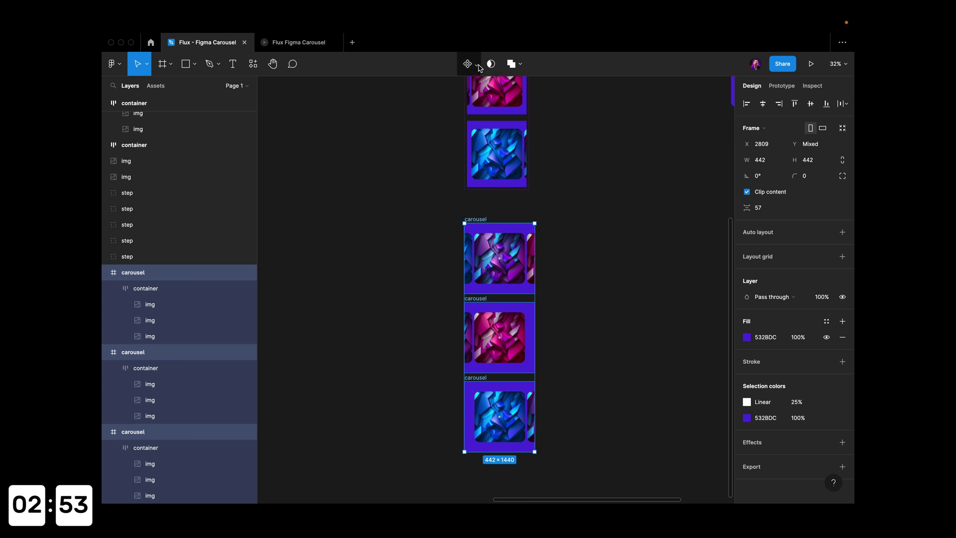
pyautogui.click(478, 66)
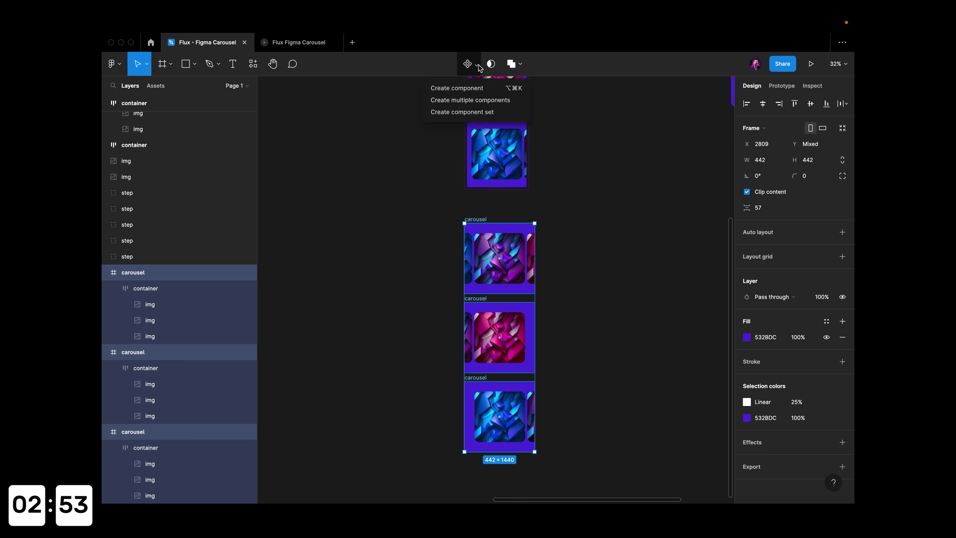
pyautogui.click(468, 112)
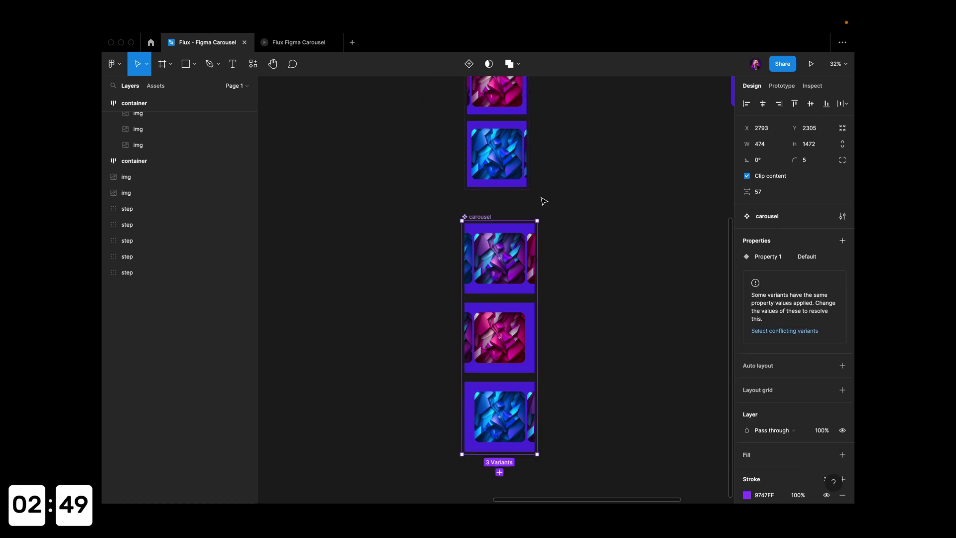
pyautogui.scroll(2, 540, 198)
pyautogui.press('Escape')
pyautogui.scroll(3, 496, 175)
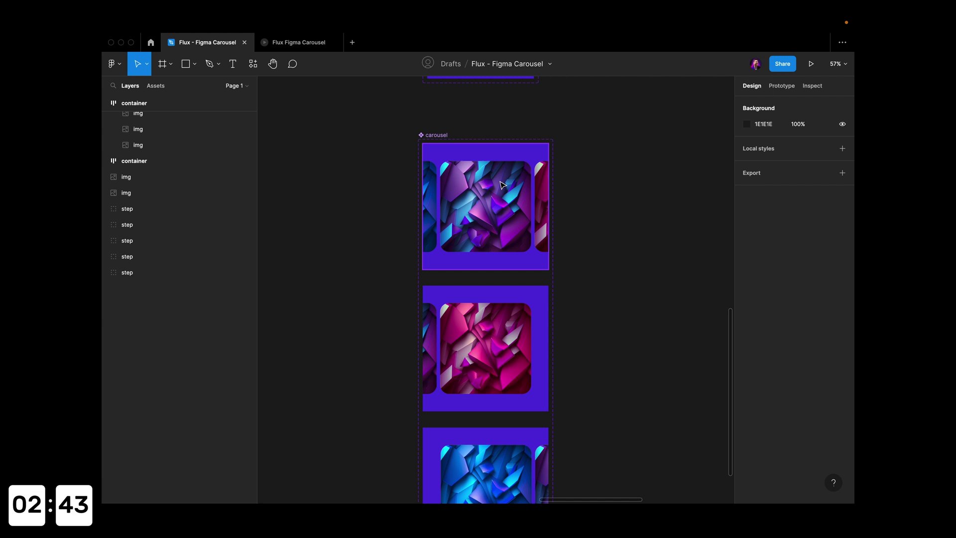
# In Prototype mode, connect the Default variant's row to the pink variant with an On drag trigger.
pyautogui.doubleClick(501, 185)
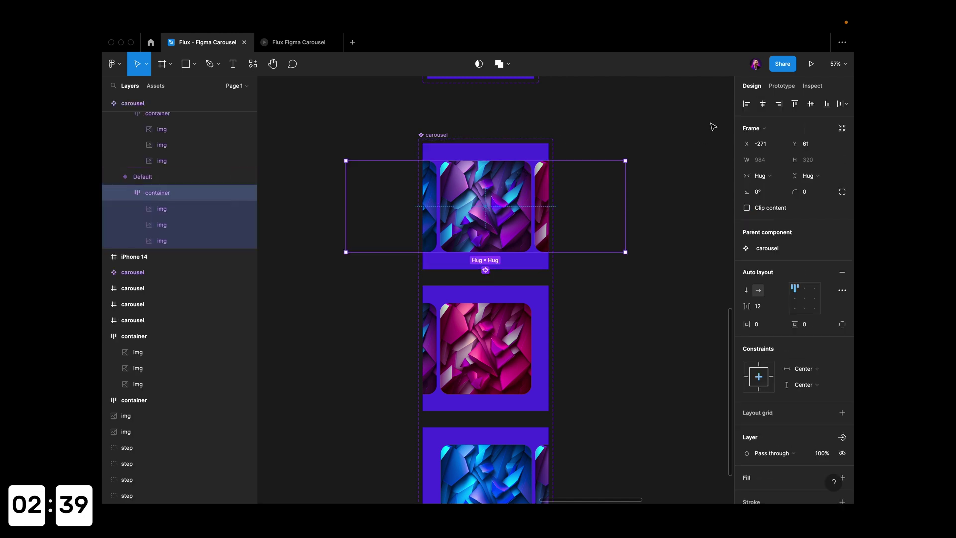
pyautogui.click(781, 87)
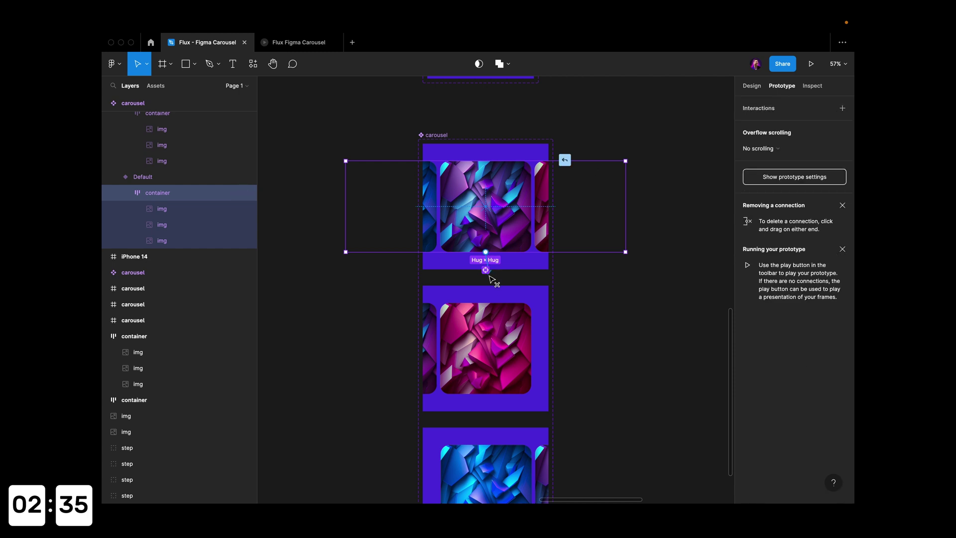
pyautogui.moveTo(492, 293); pyautogui.dragTo(491, 295)
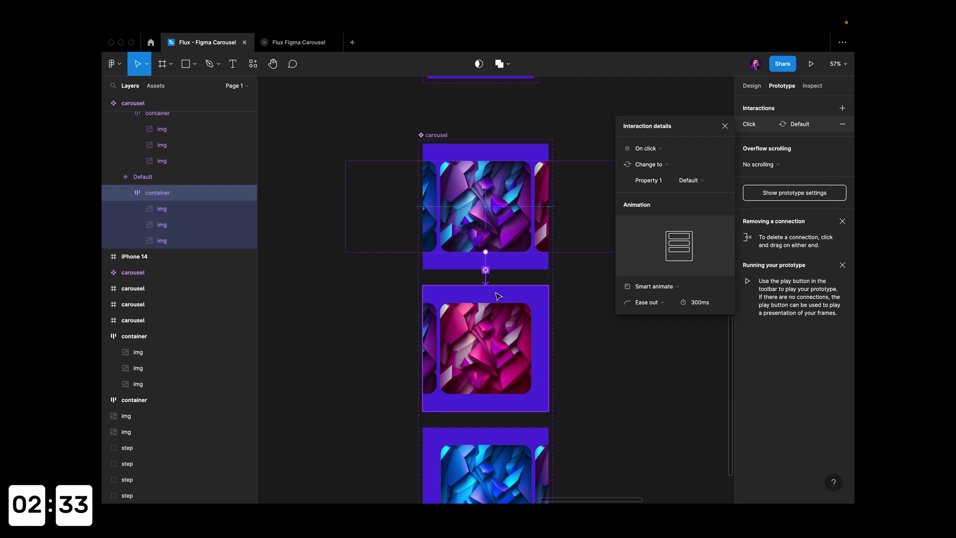
pyautogui.scroll(3, 498, 297)
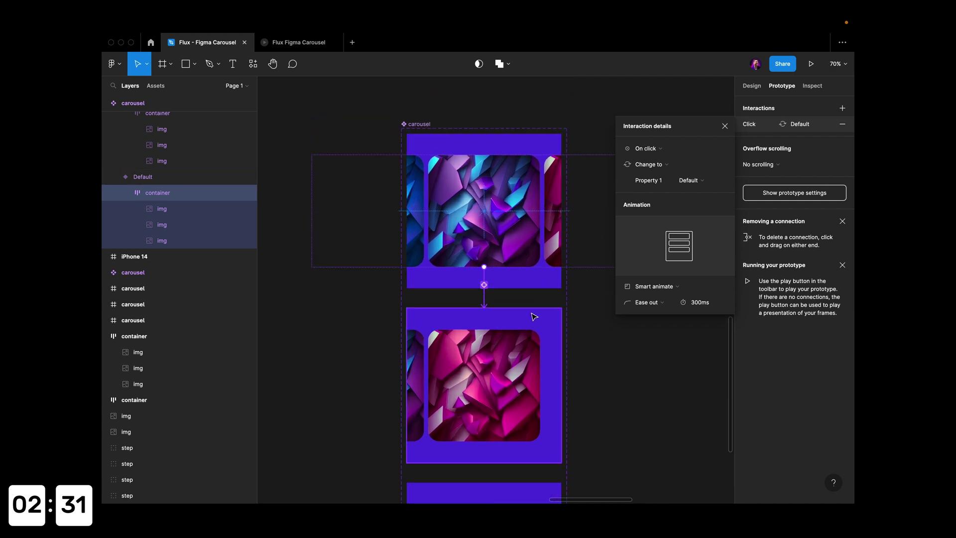
pyautogui.click(657, 148)
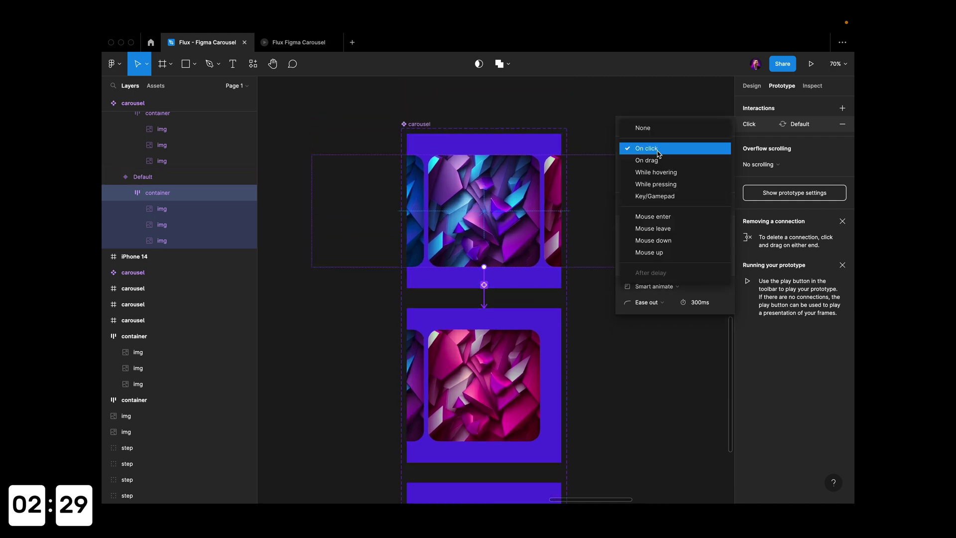
pyautogui.click(656, 160)
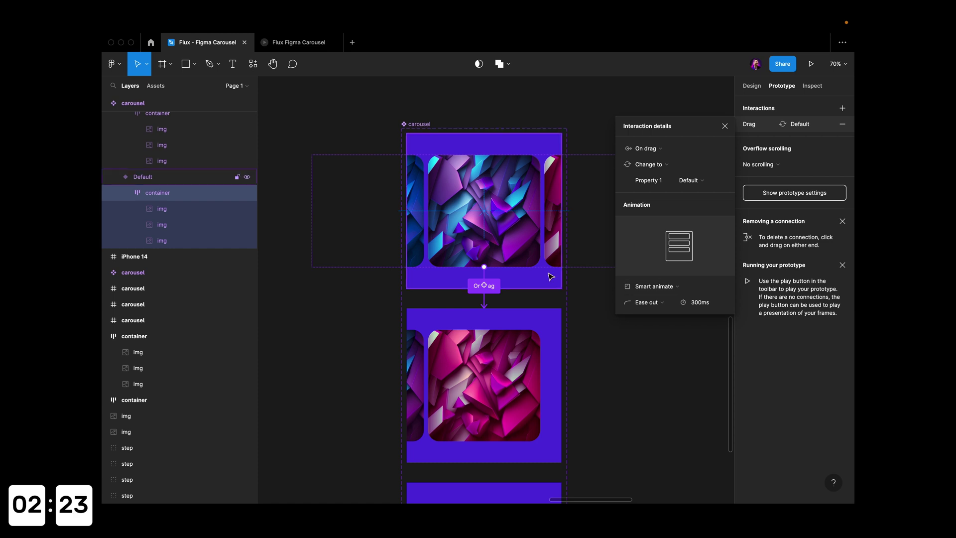
# Connect the pink variant's row to the blue variant with an On drag trigger.
pyautogui.scroll(-3, 546, 307)
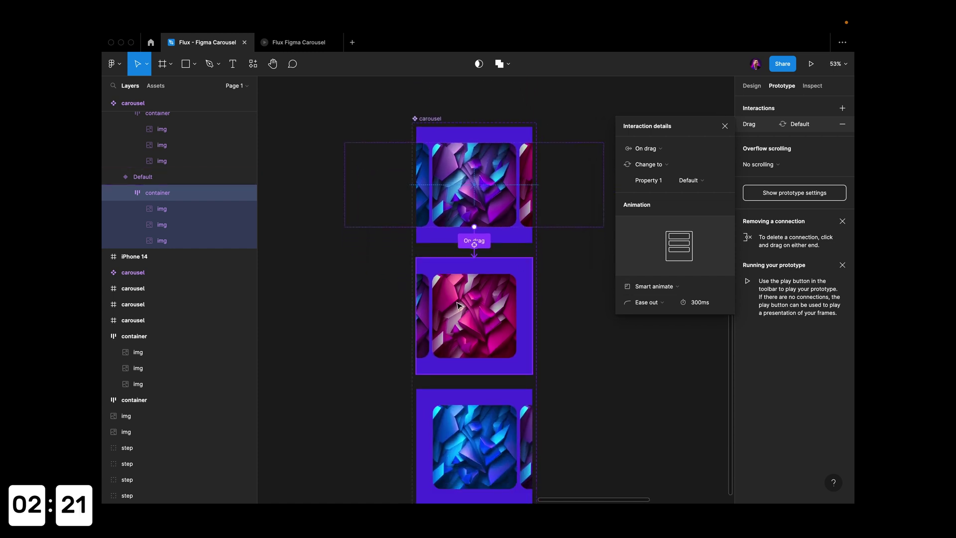
pyautogui.scroll(-1, 505, 194)
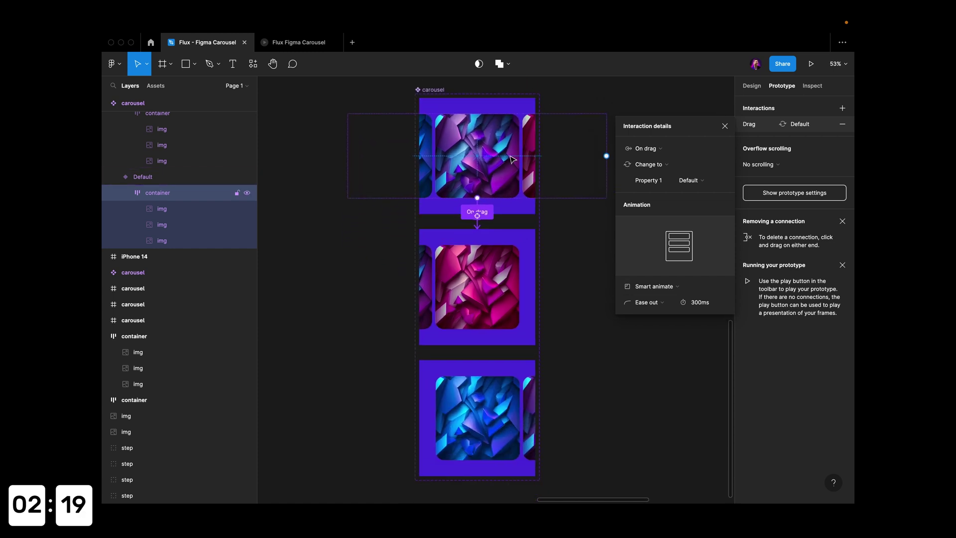
pyautogui.hscroll(2, 556, 156)
pyautogui.moveTo(577, 156); pyautogui.dragTo(436, 382)
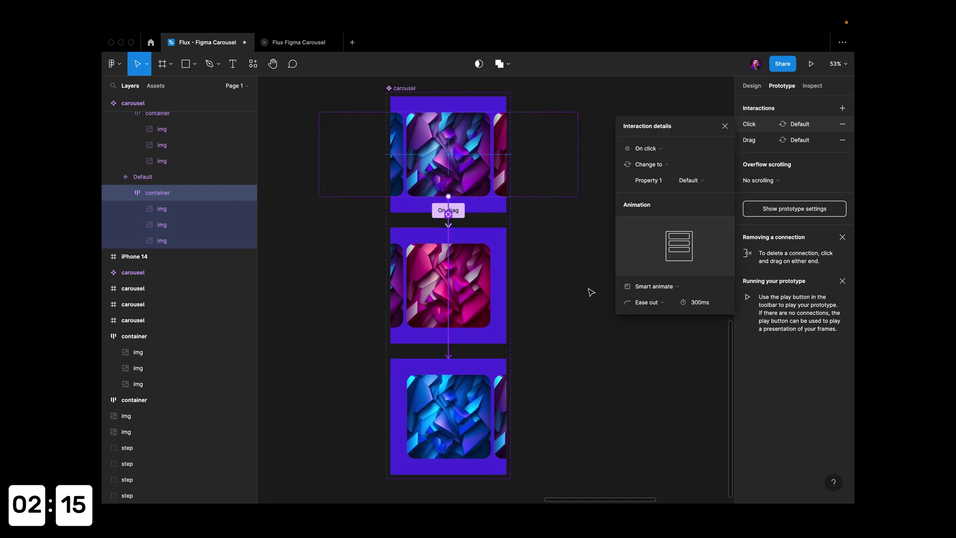
pyautogui.click(651, 154)
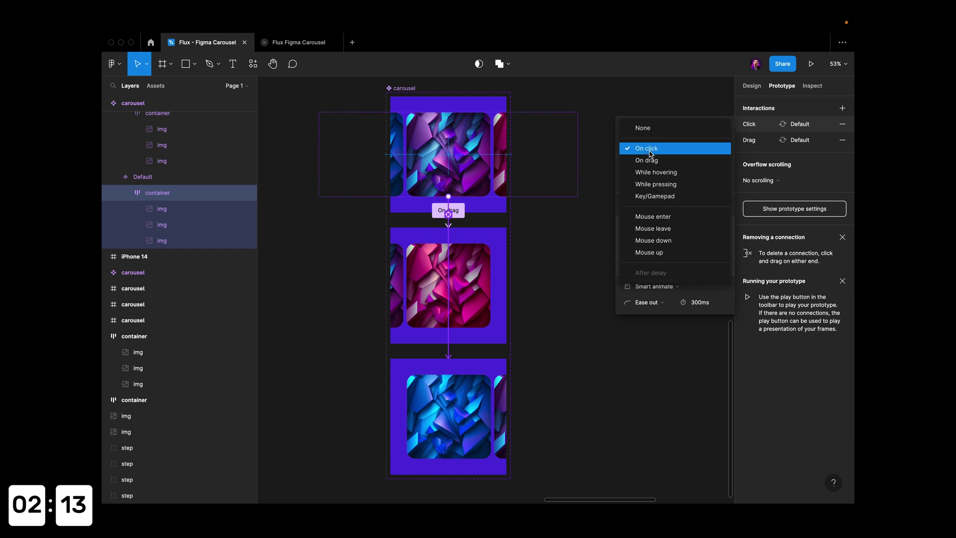
pyautogui.click(650, 159)
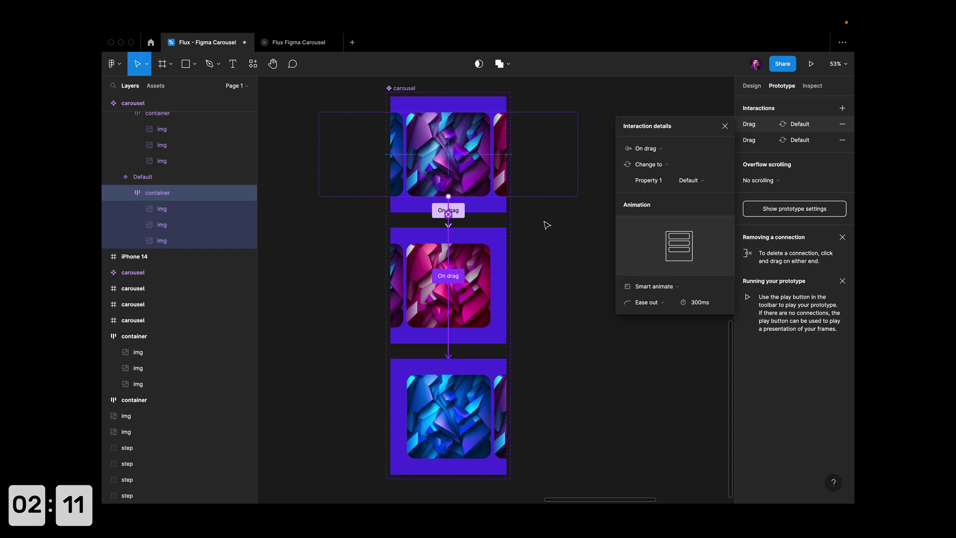
pyautogui.click(476, 161)
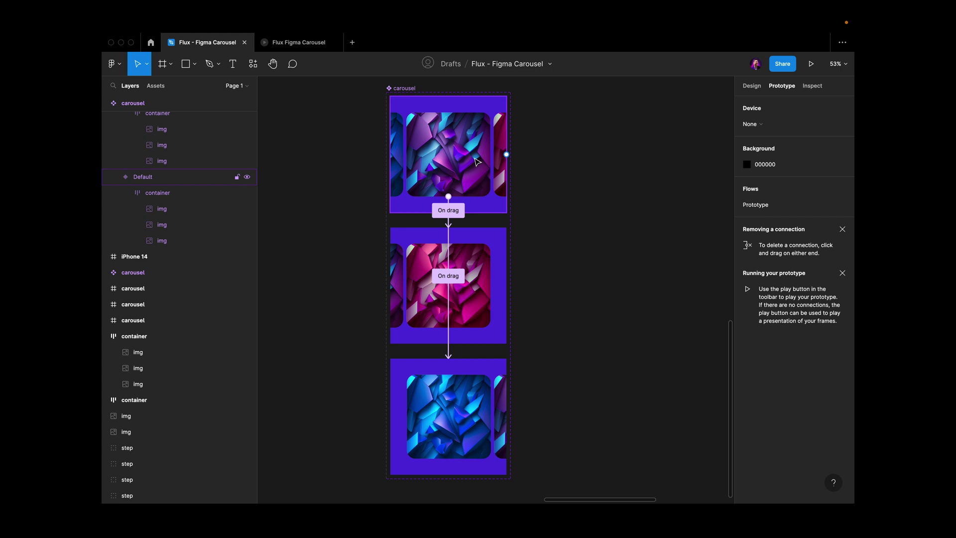
# Connect the middle variant's container back to the top Default variant On drag.
pyautogui.doubleClick(482, 258)
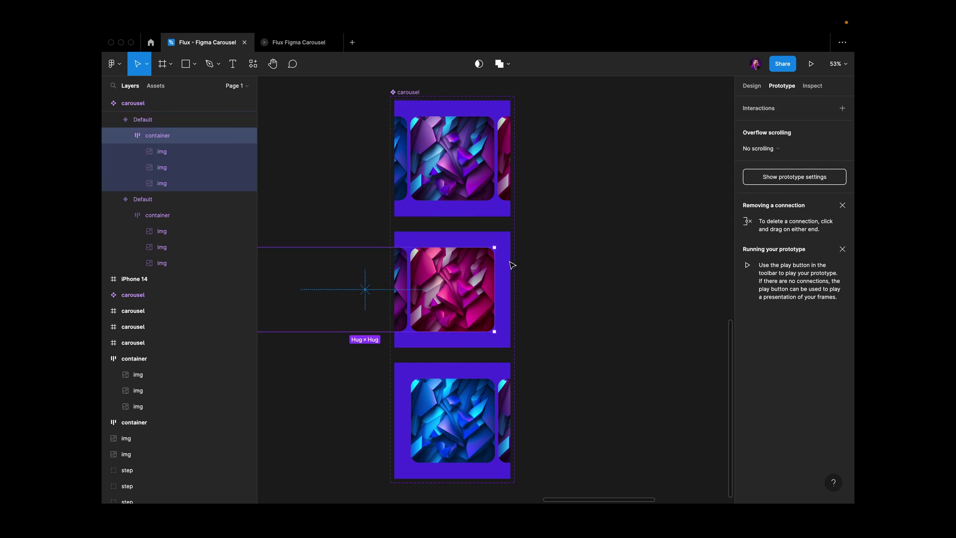
pyautogui.scroll(3, 512, 265)
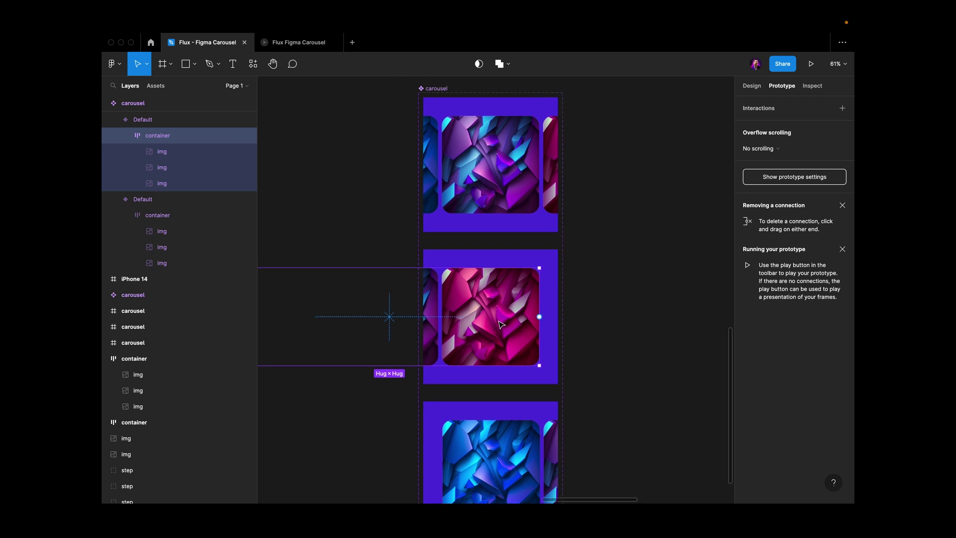
pyautogui.scroll(-3, 497, 254)
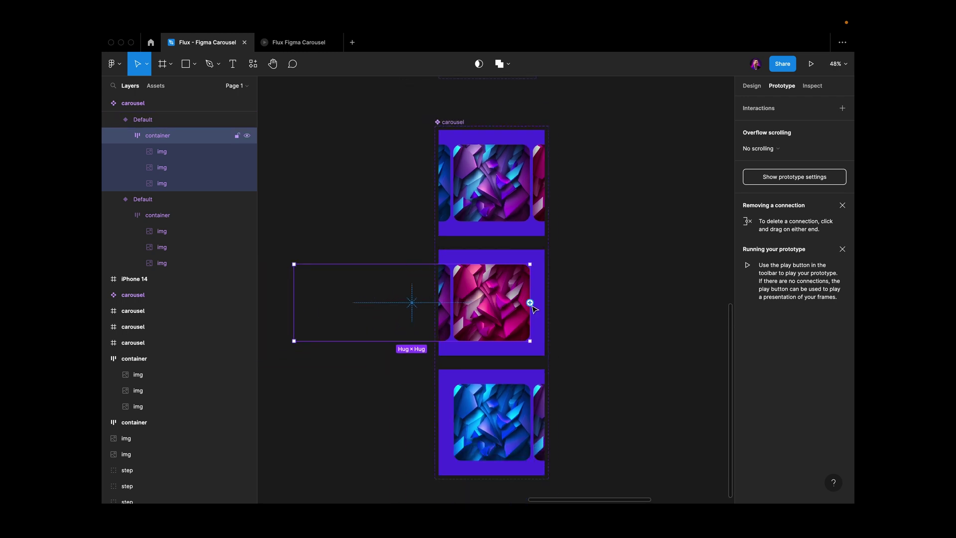
pyautogui.moveTo(531, 304); pyautogui.dragTo(510, 224)
pyautogui.click(657, 149)
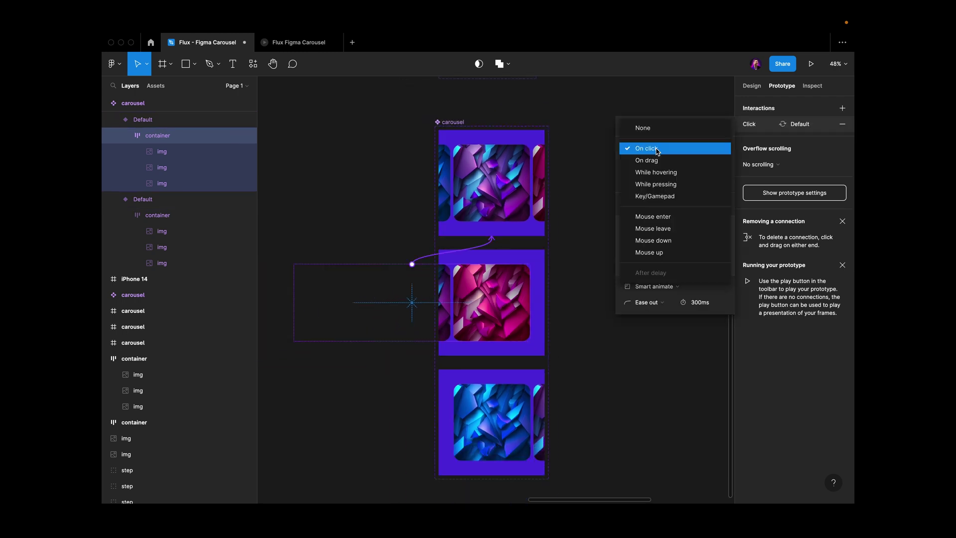
pyautogui.click(659, 161)
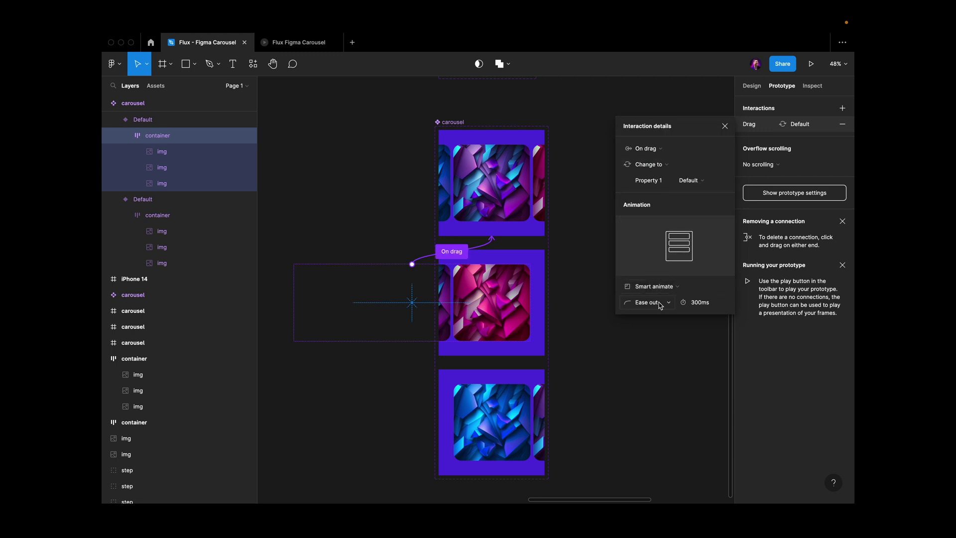
# Connect the bottom variant's container to the top Default variant On drag.
pyautogui.click(523, 409)
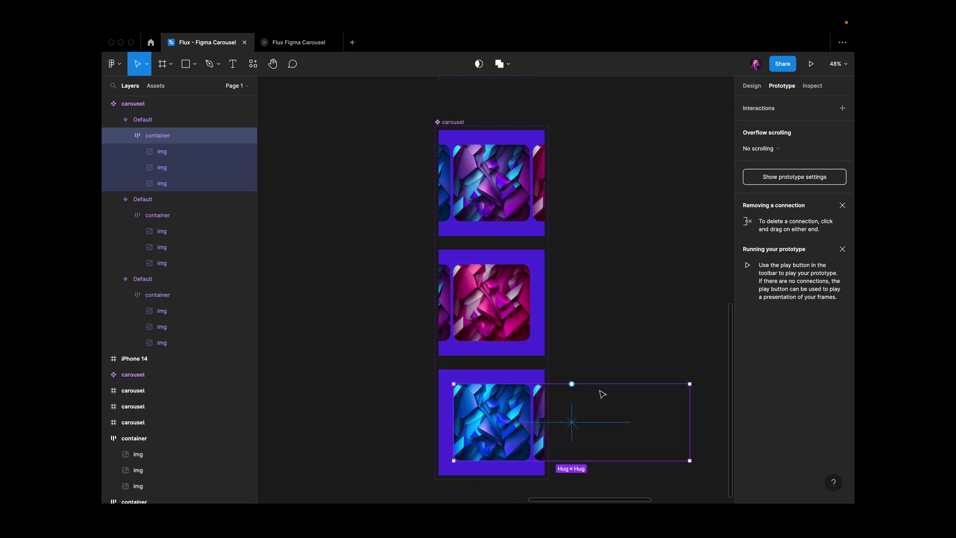
pyautogui.moveTo(572, 384); pyautogui.dragTo(491, 229)
pyautogui.click(644, 151)
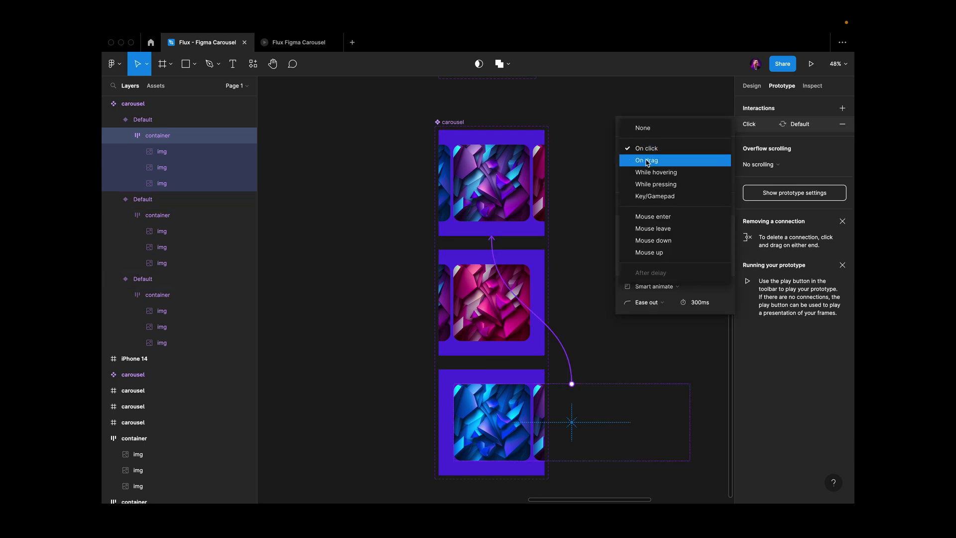
pyautogui.click(647, 161)
pyautogui.scroll(-1, 591, 260)
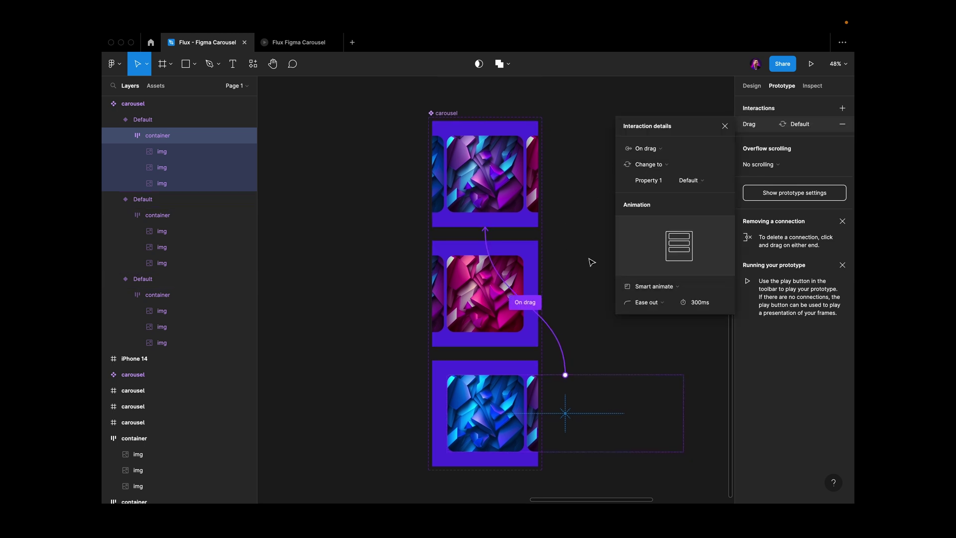
pyautogui.scroll(2, 423, 231)
pyautogui.click(423, 234)
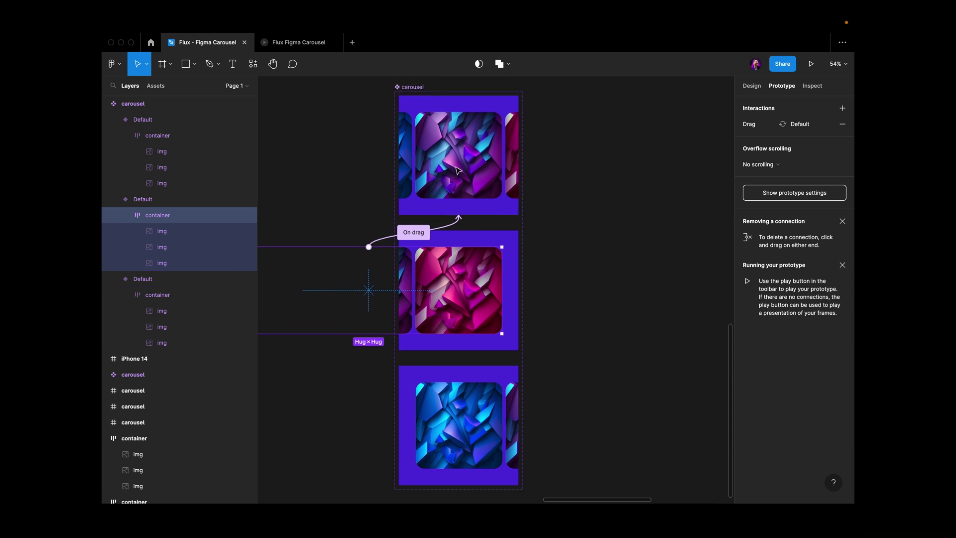
# Check the new connections by selecting the bottom and middle variant containers.
pyautogui.scroll(1, 457, 170)
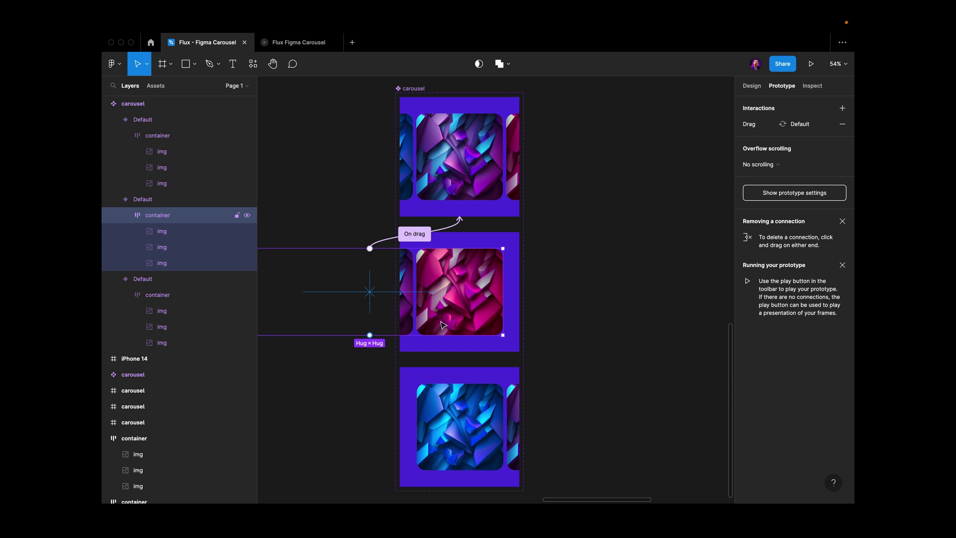
pyautogui.click(458, 395)
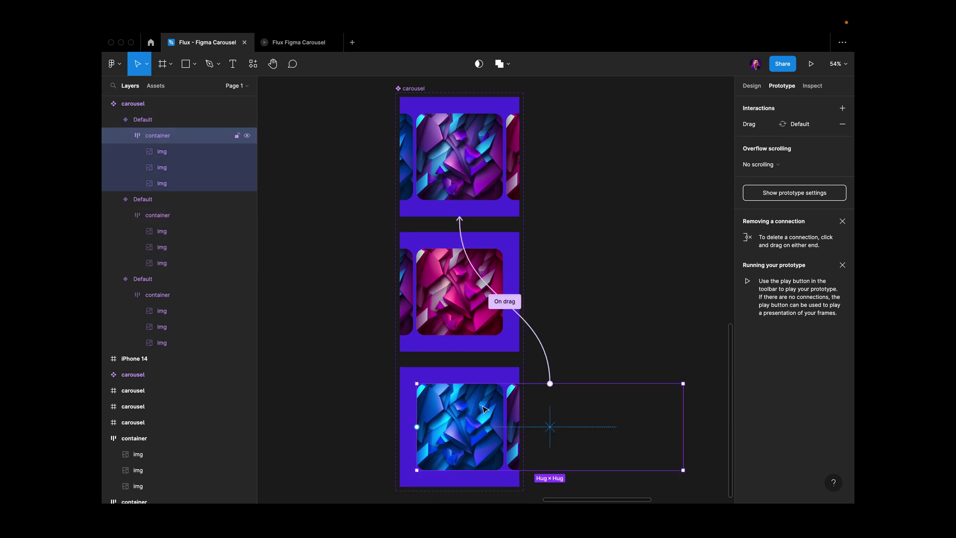
pyautogui.click(439, 314)
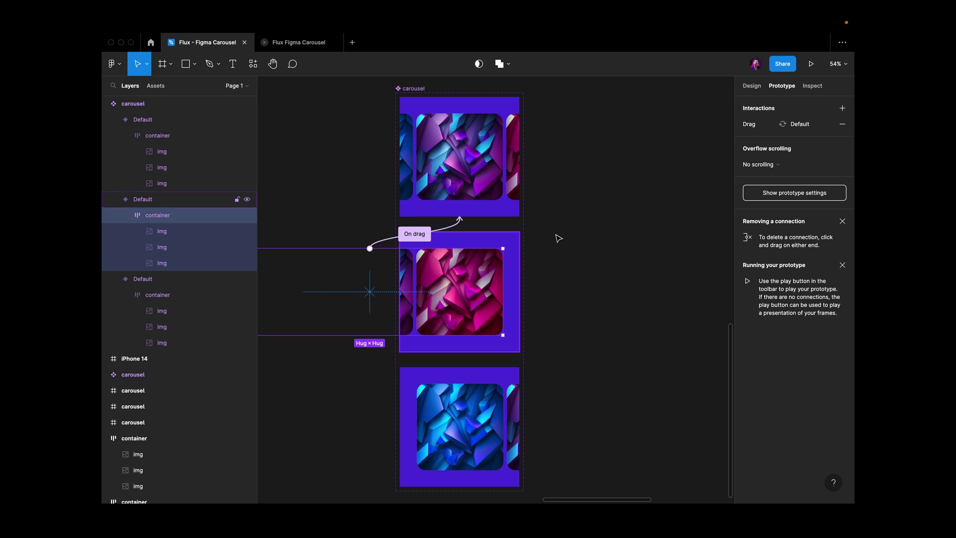
pyautogui.click(540, 237)
pyautogui.scroll(-5, 540, 237)
# Add an iPhone 14 frame below the existing one and fill it with the sampled purple.
pyautogui.scroll(3, 541, 237)
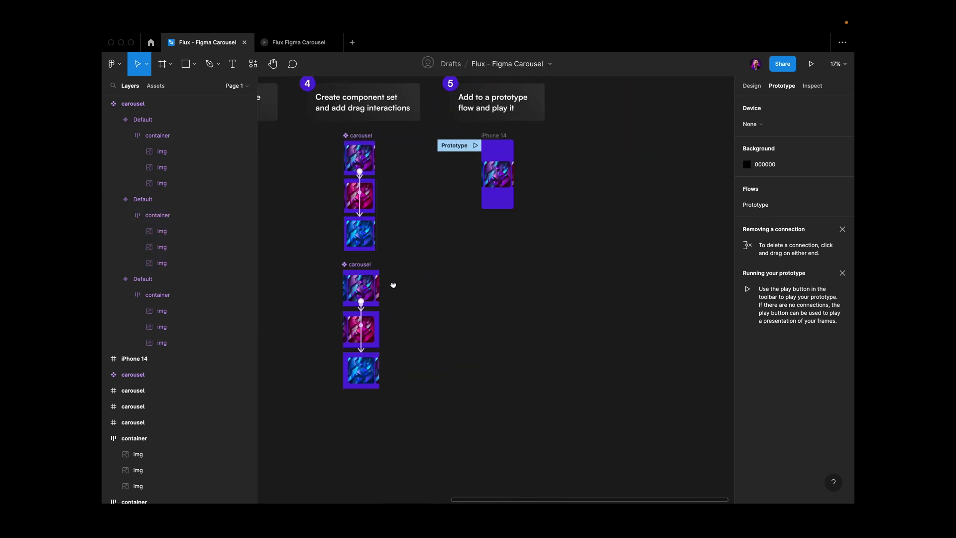
pyautogui.scroll(3, 424, 237)
pyautogui.scroll(-1, 426, 238)
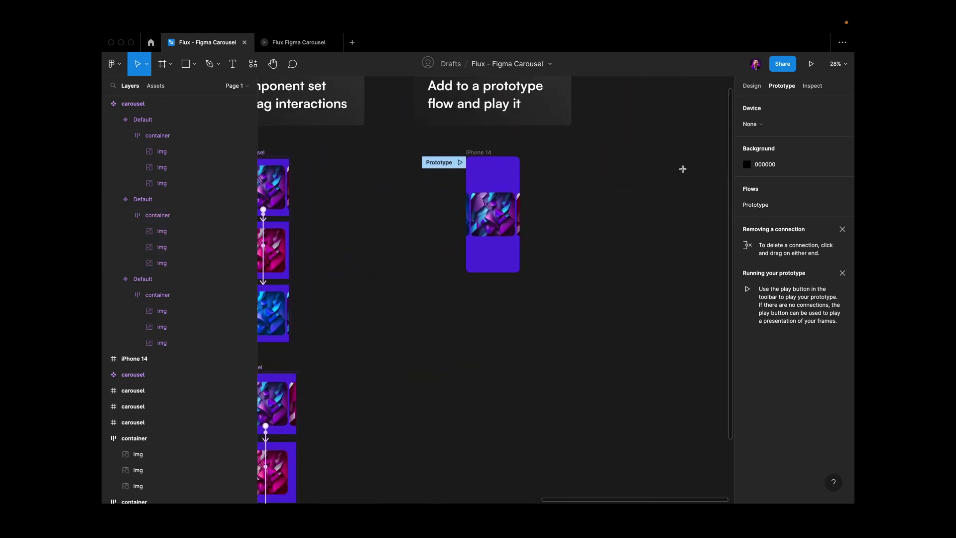
pyautogui.press('f')
pyautogui.click(787, 138)
pyautogui.moveTo(547, 271); pyautogui.dragTo(482, 410)
pyautogui.press('i')
pyautogui.click(687, 124)
pyautogui.click(576, 391)
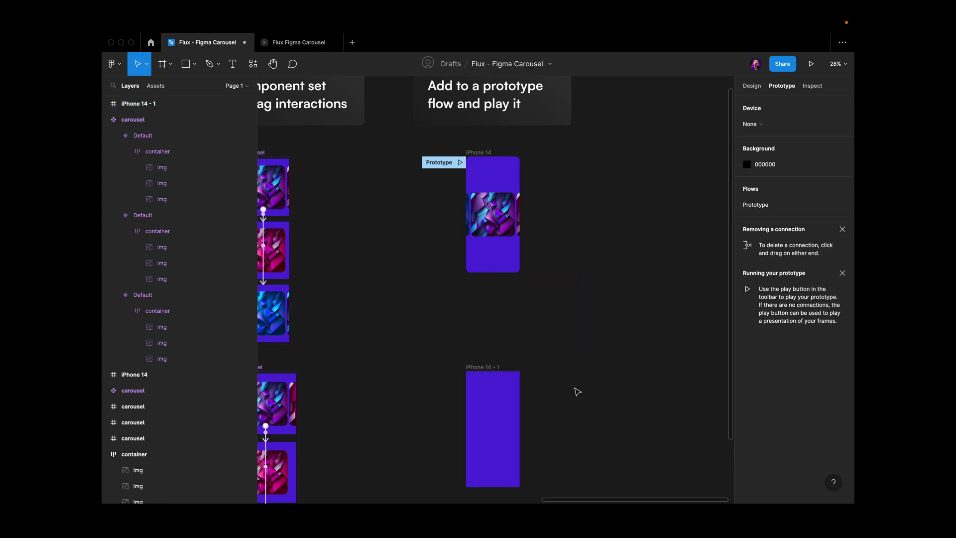
# Place a copy of the top carousel variant inside iPhone 14 - 1, 390 px wide.
pyautogui.scroll(-3, 577, 392)
pyautogui.scroll(2, 578, 392)
pyautogui.click(311, 284)
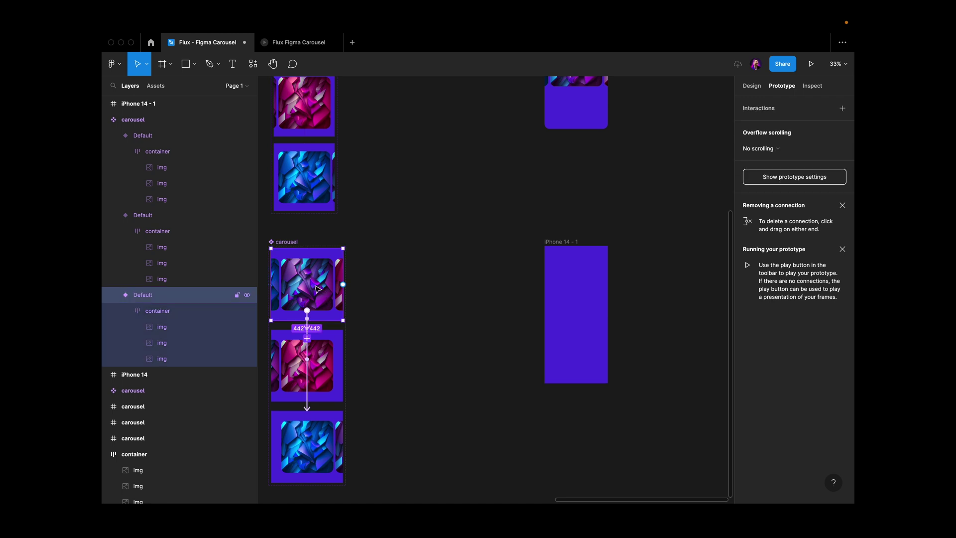
pyautogui.moveTo(306, 272); pyautogui.dragTo(570, 253)
pyautogui.scroll(-2, 533, 279)
pyautogui.scroll(3, 539, 278)
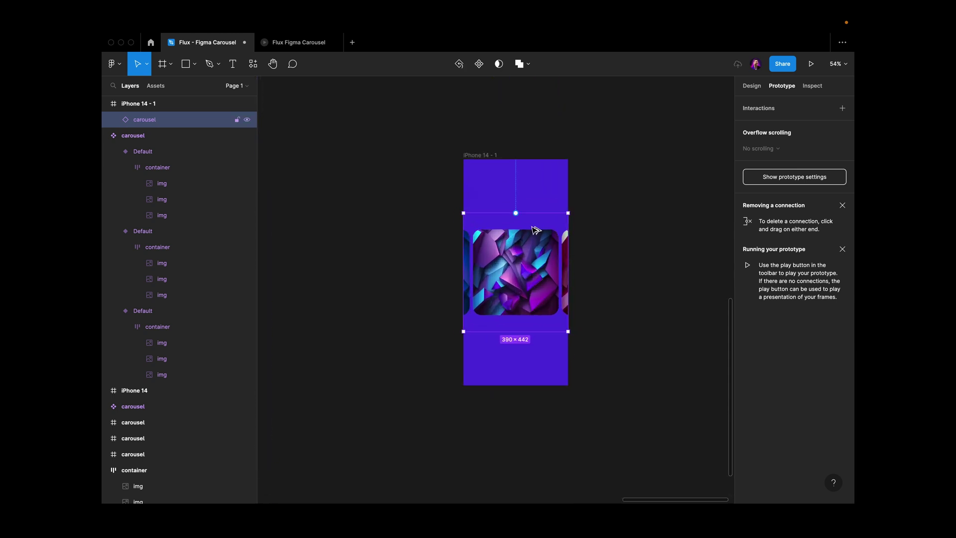
pyautogui.scroll(-1, 534, 230)
pyautogui.click(498, 162)
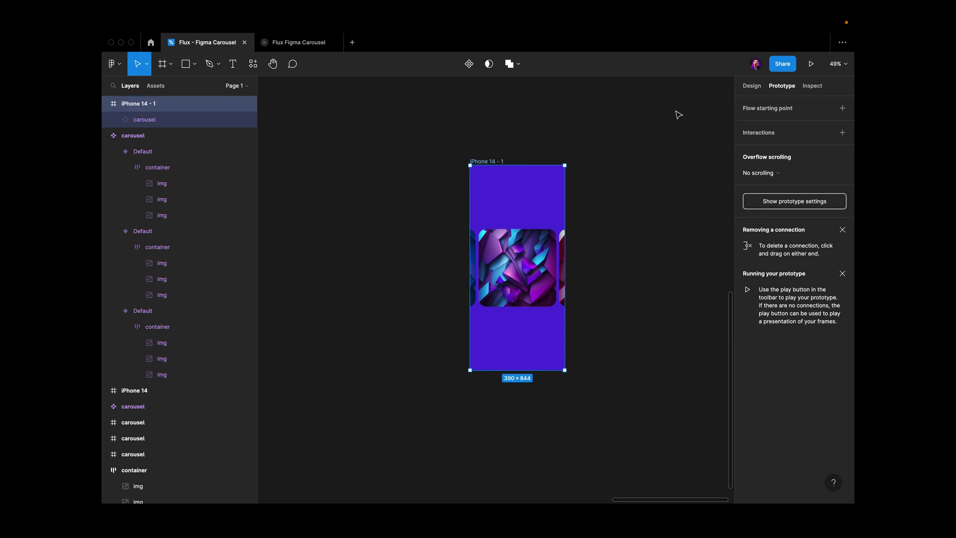
# Start a flow named 'iPhone prototype' at iPhone 14 - 1 and play it.
pyautogui.click(842, 108)
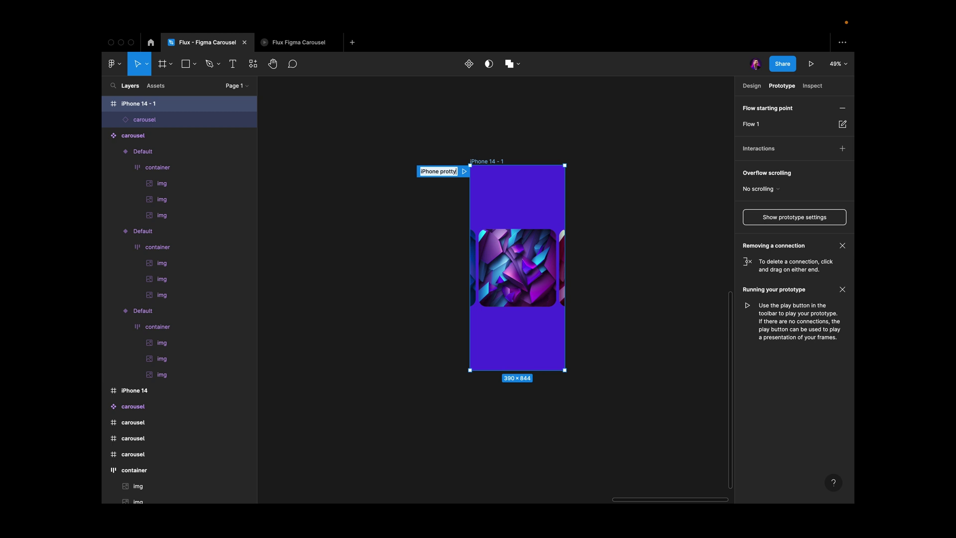
pyautogui.write('pe')
pyautogui.press('Return')
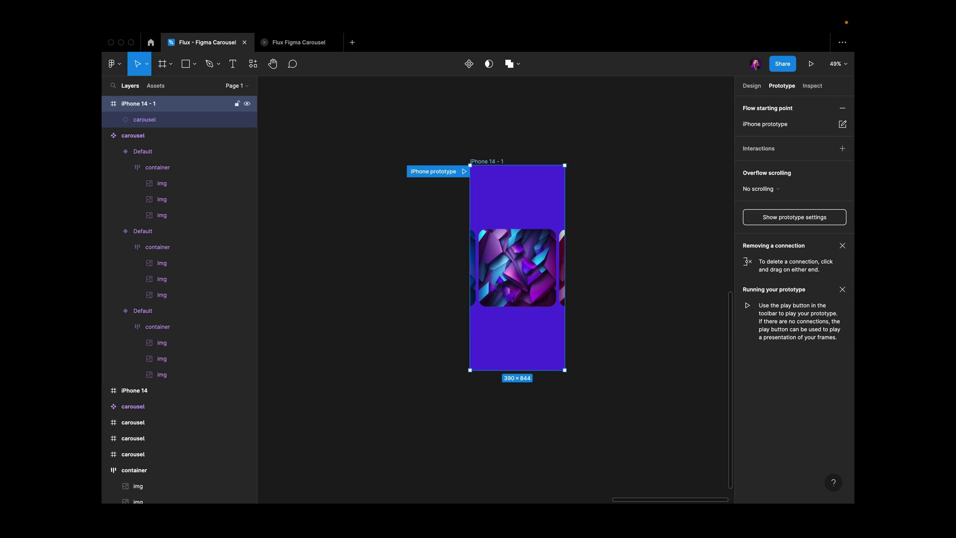
pyautogui.click(462, 173)
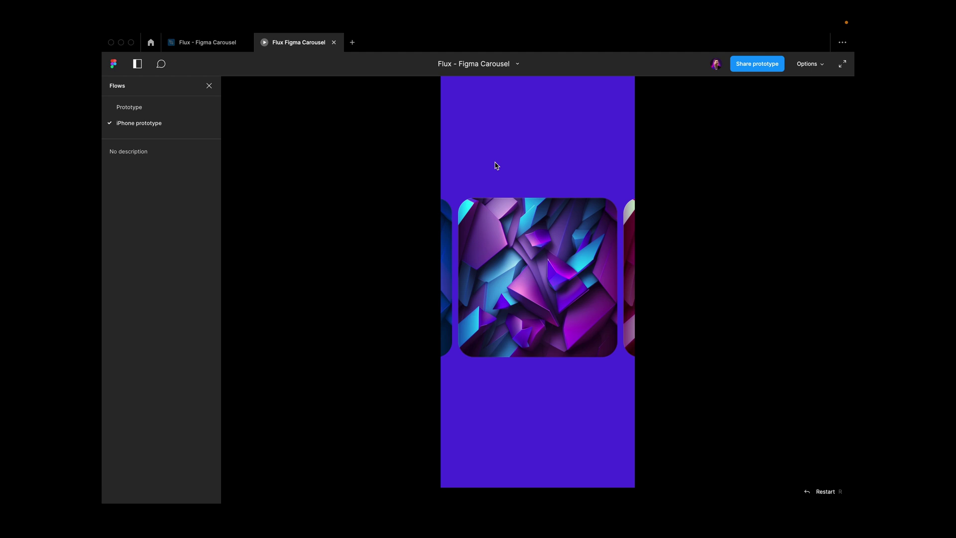